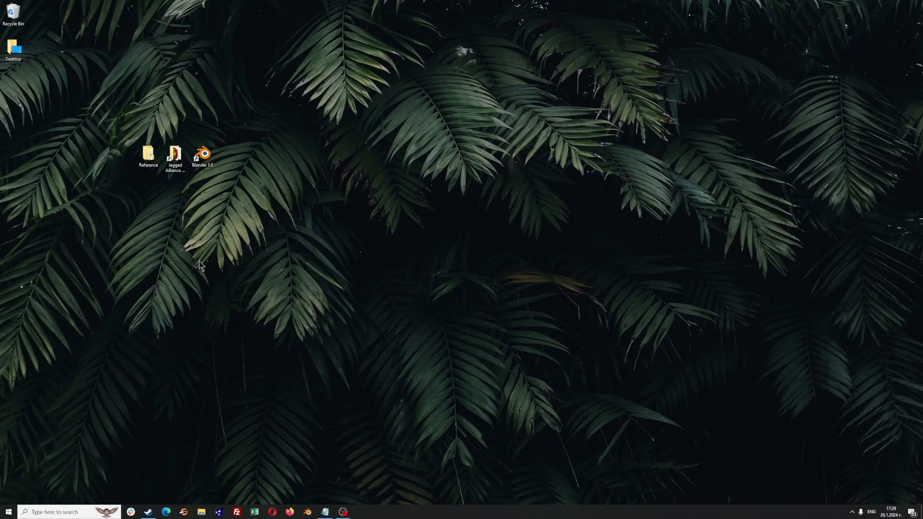
# Open the Jagged Alliance 3 game folder from the desktop shortcut and browse to ModTools\Samples\Assets.
pyautogui.moveTo(176, 175); pyautogui.dragTo(393, 211)
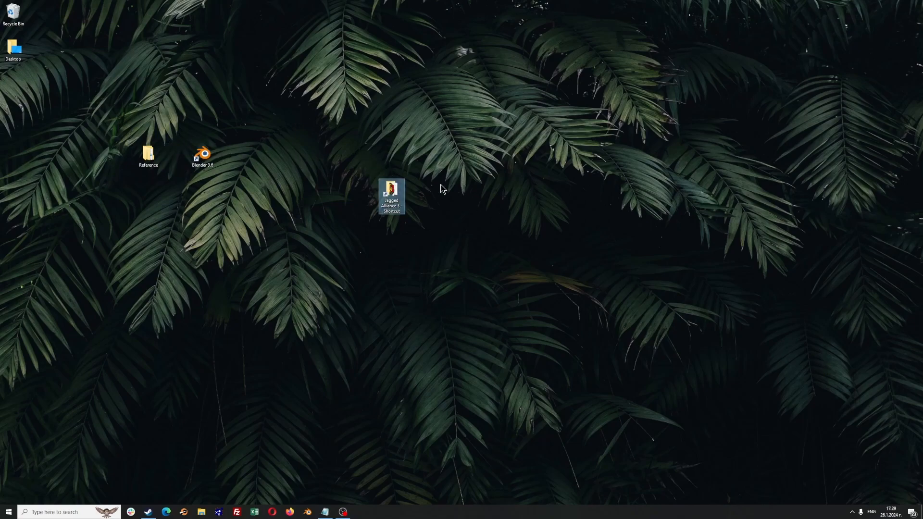
pyautogui.doubleClick(393, 189)
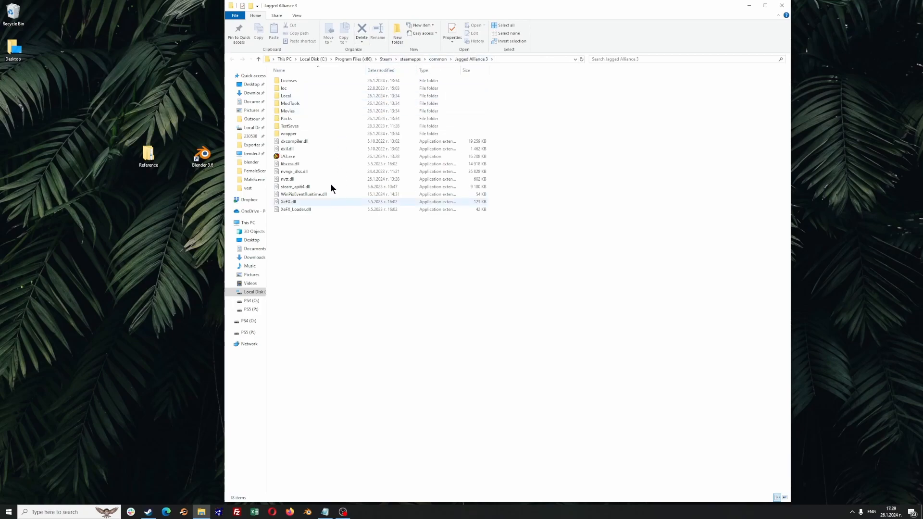
pyautogui.doubleClick(291, 104)
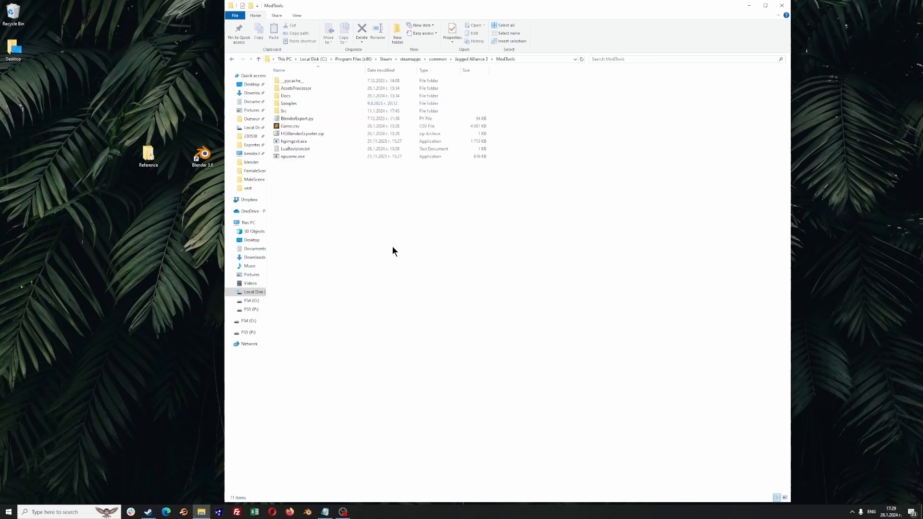
pyautogui.doubleClick(294, 104)
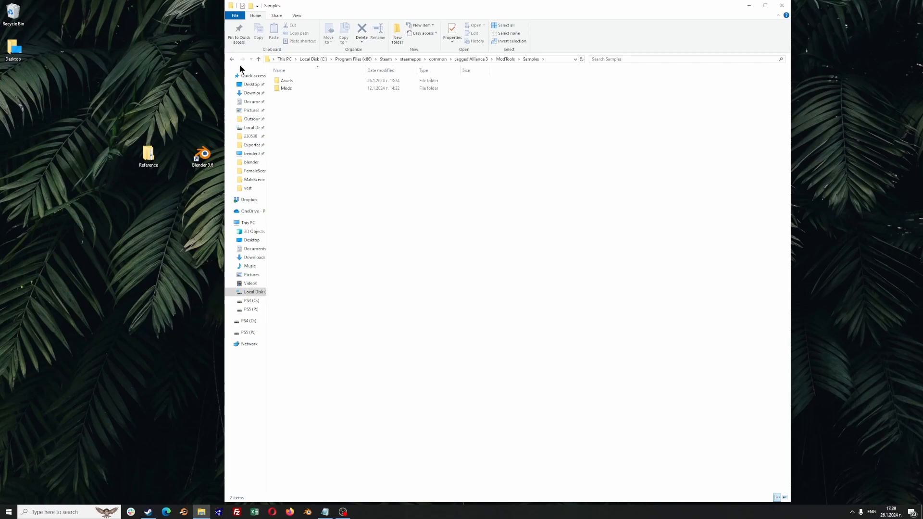
pyautogui.click(291, 82)
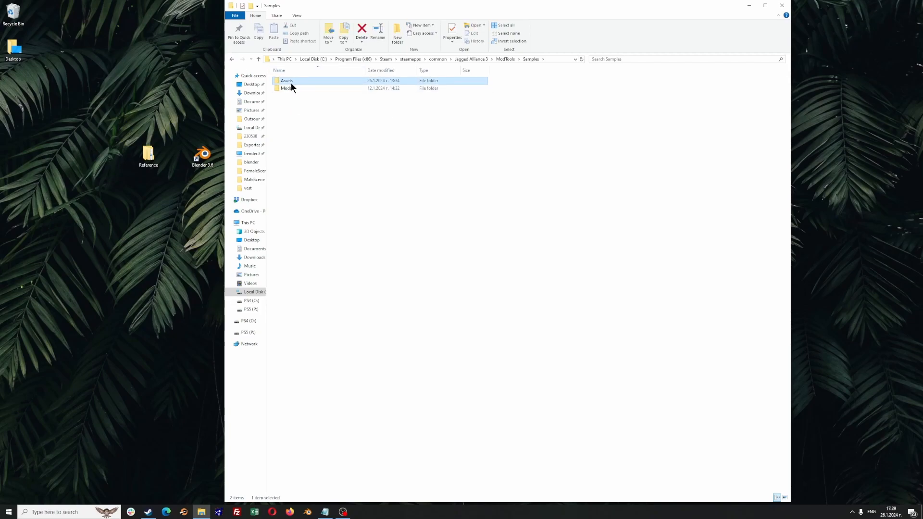
pyautogui.doubleClick(298, 82)
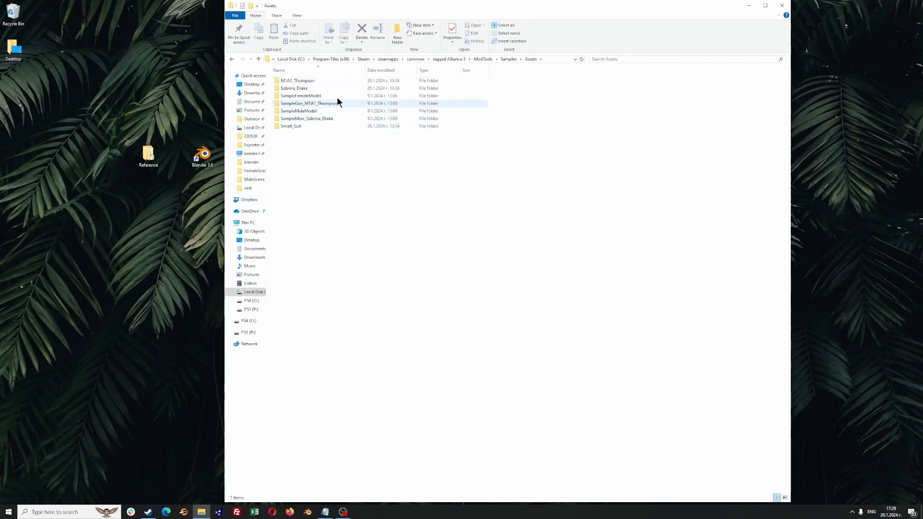
# Look into the SampleFemaleModel and SampleMaleModel folders inside the sample Assets folder.
pyautogui.click(509, 59)
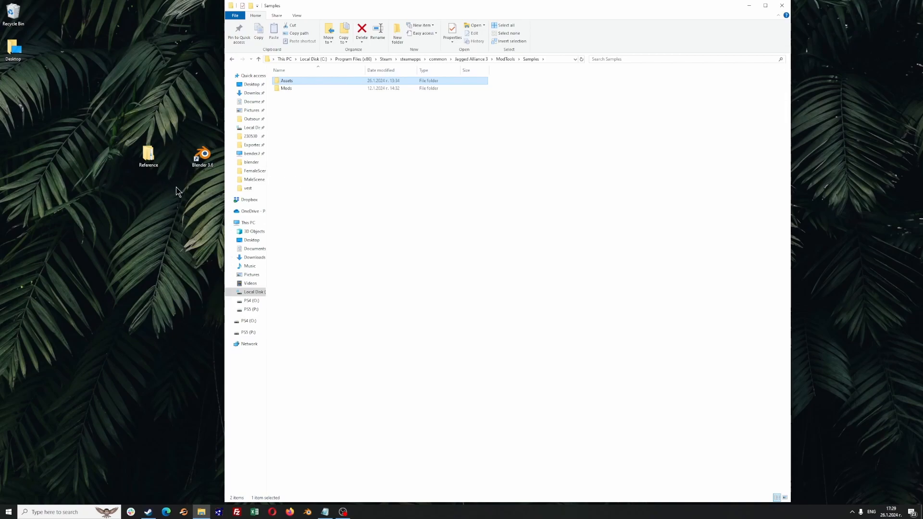
pyautogui.doubleClick(299, 80)
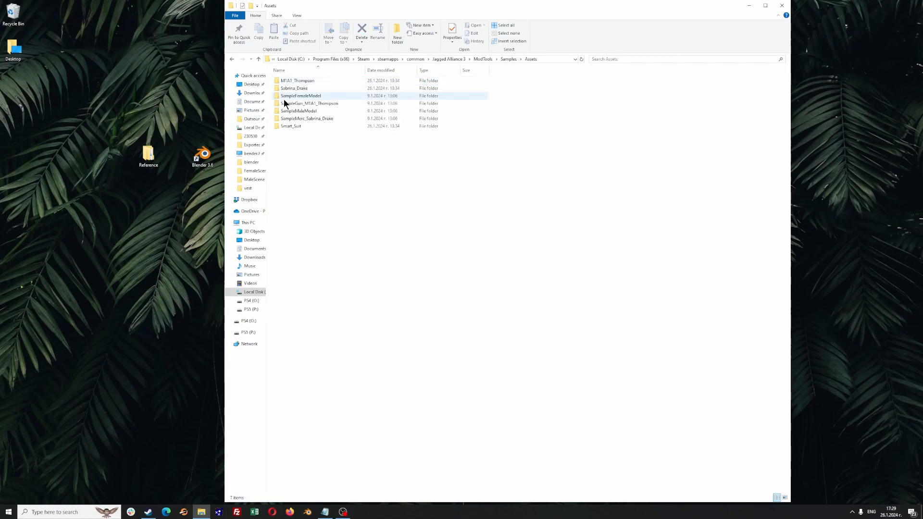
pyautogui.doubleClick(303, 95)
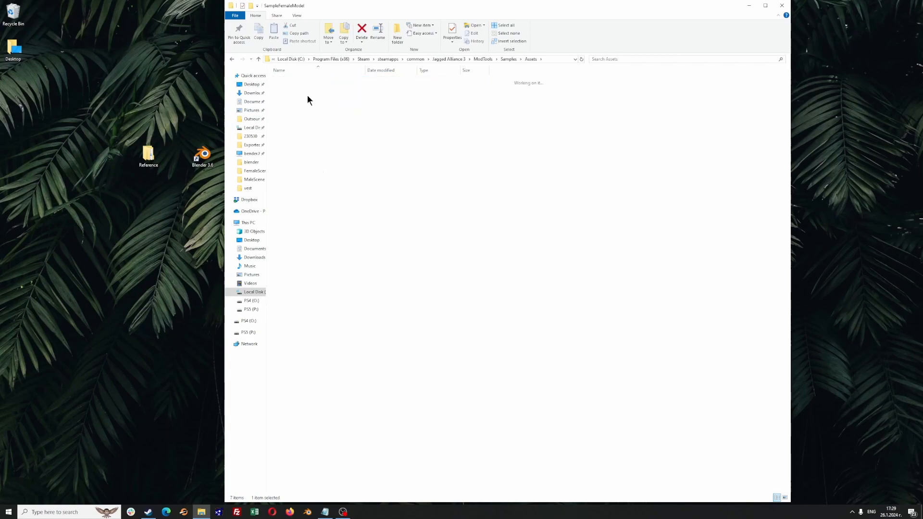
pyautogui.click(233, 59)
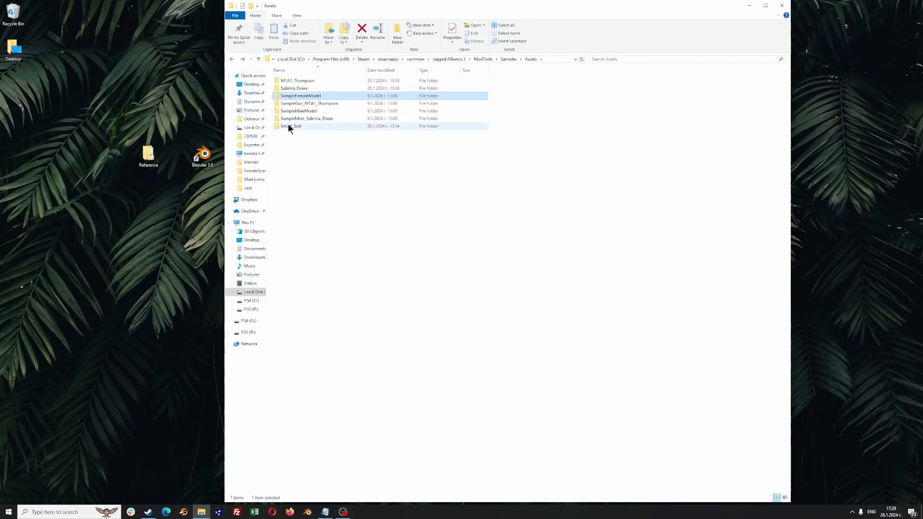
pyautogui.doubleClick(293, 109)
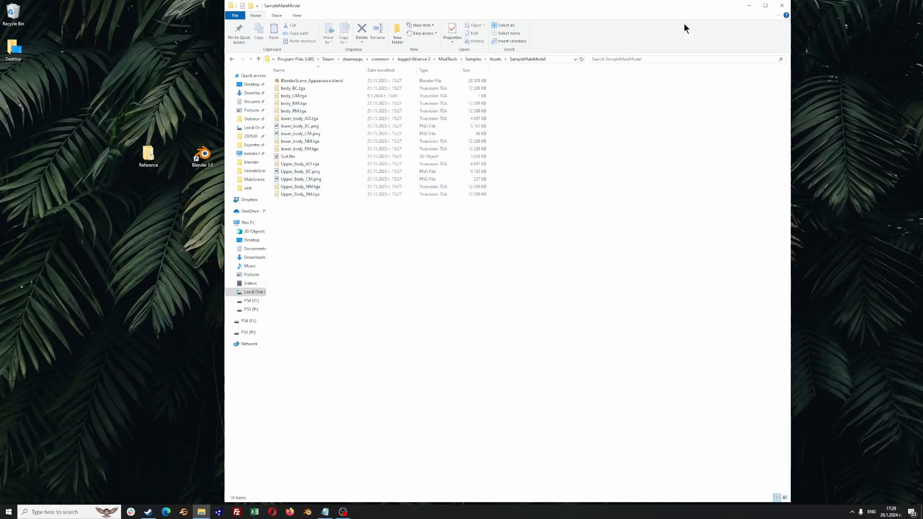
# Open the Reference folder from the desktop and close the SampleMaleModel folder window.
pyautogui.doubleClick(143, 154)
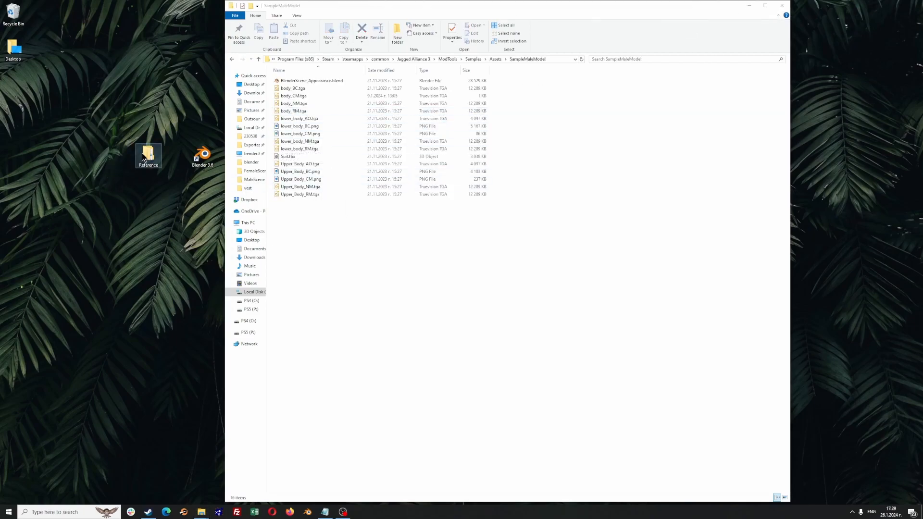
pyautogui.moveTo(291, 7); pyautogui.dragTo(116, 26)
pyautogui.click(668, 131)
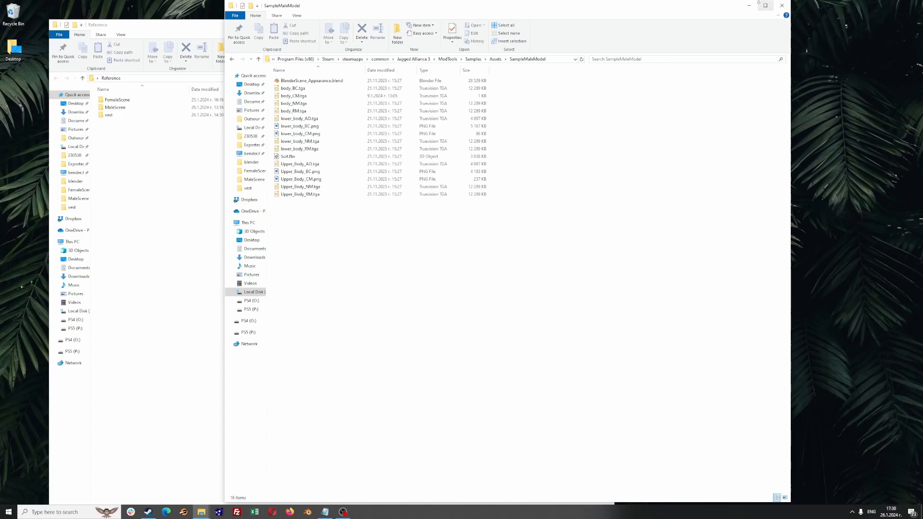
pyautogui.click(781, 5)
pyautogui.moveTo(262, 37); pyautogui.dragTo(534, 38)
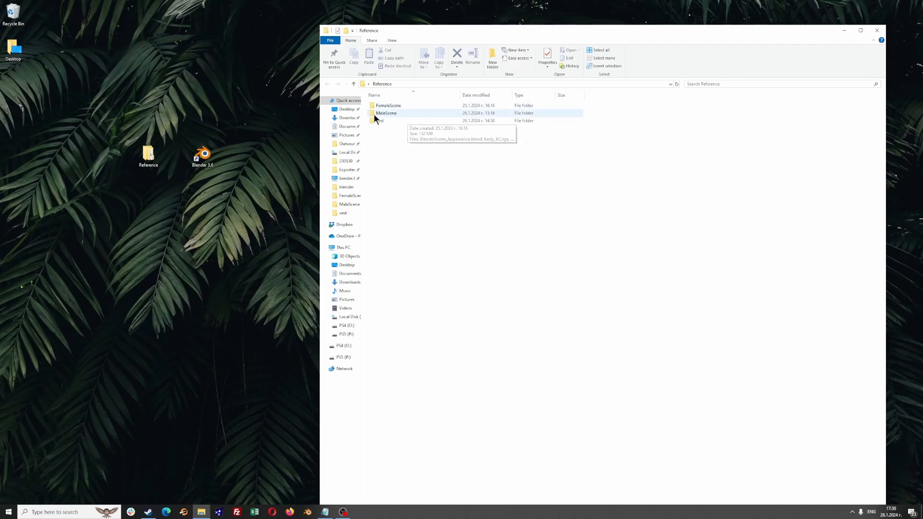
# Open BlenderScene_Appearance.blend from the MaleScene reference folder in Blender.
pyautogui.click(400, 114)
pyautogui.doubleClick(401, 114)
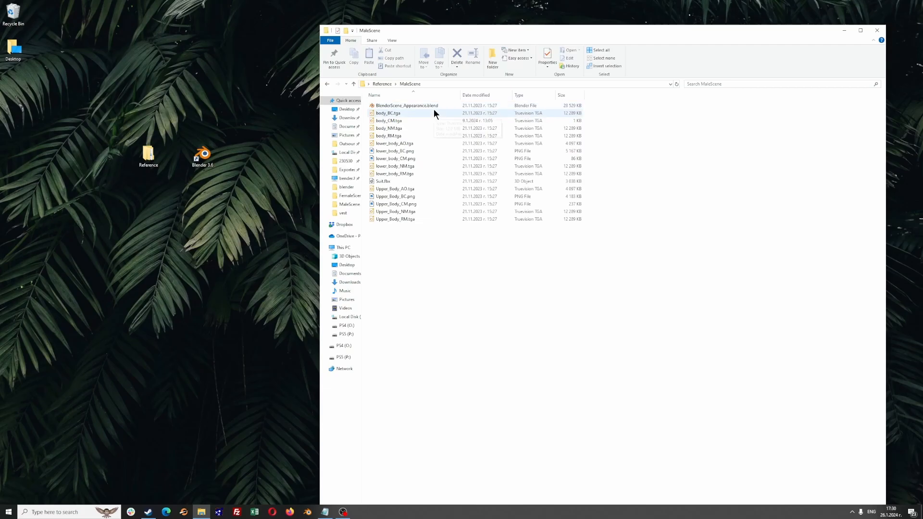
pyautogui.doubleClick(434, 105)
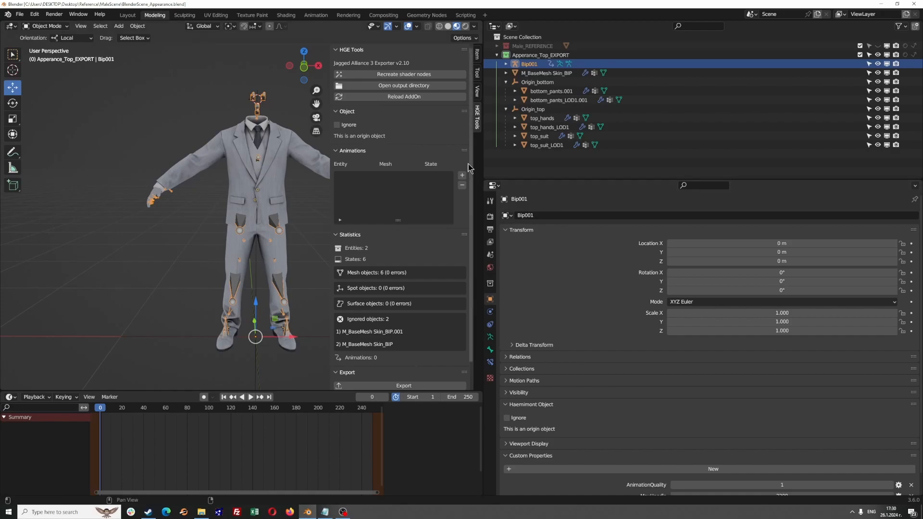
# Enlarge the Outliner area downward and select the Bip001 armature to view it on the character.
pyautogui.click(258, 58)
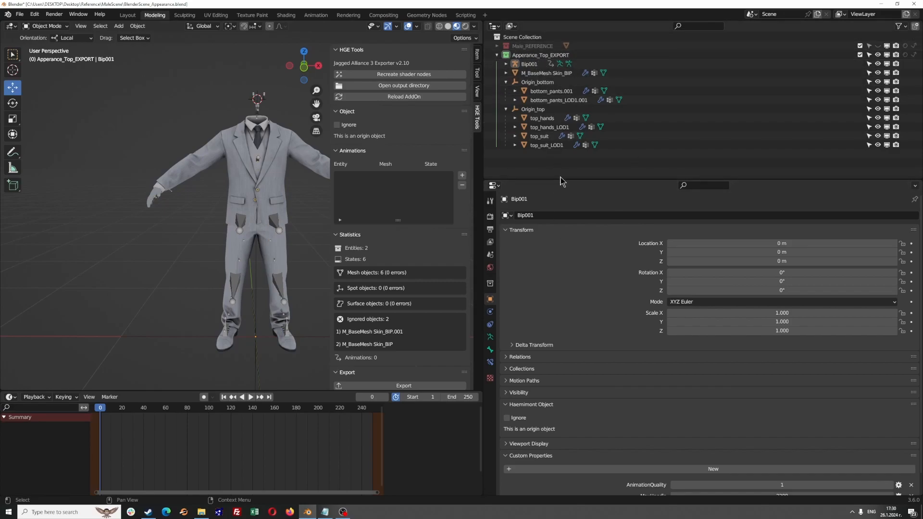
pyautogui.moveTo(562, 179); pyautogui.dragTo(562, 267)
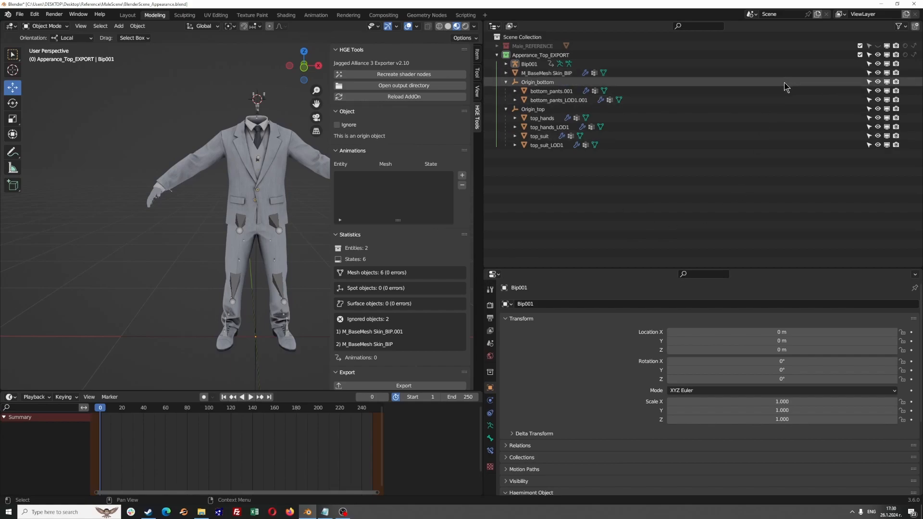
pyautogui.click(529, 64)
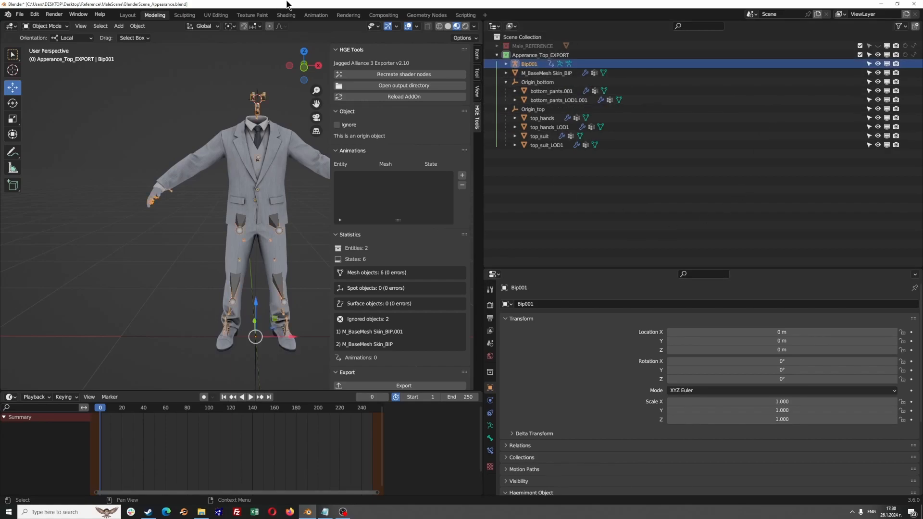
pyautogui.moveTo(175, 229); pyautogui.dragTo(279, 280, button='middle')
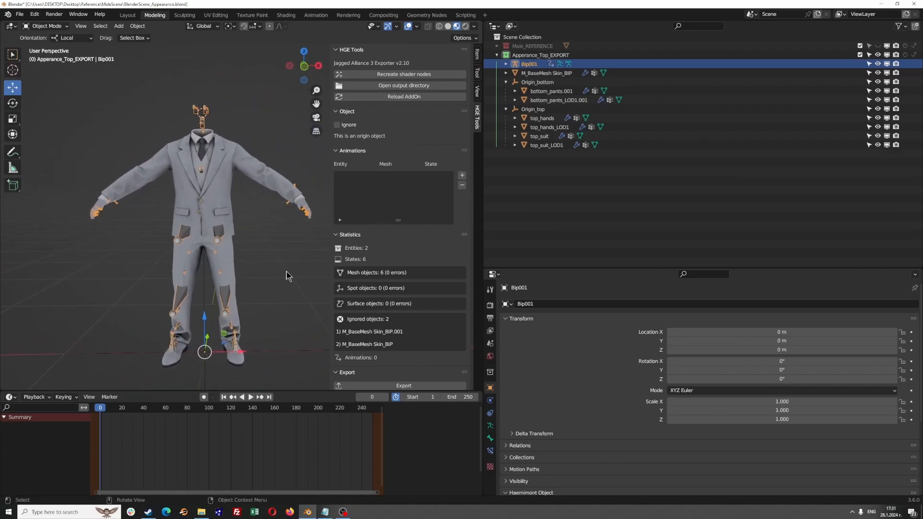
# Examine the armature modifier on M_BaseMesh Skin_BIP and its target object setting.
pyautogui.click(534, 73)
pyautogui.moveTo(184, 181); pyautogui.dragTo(282, 126, button='middle')
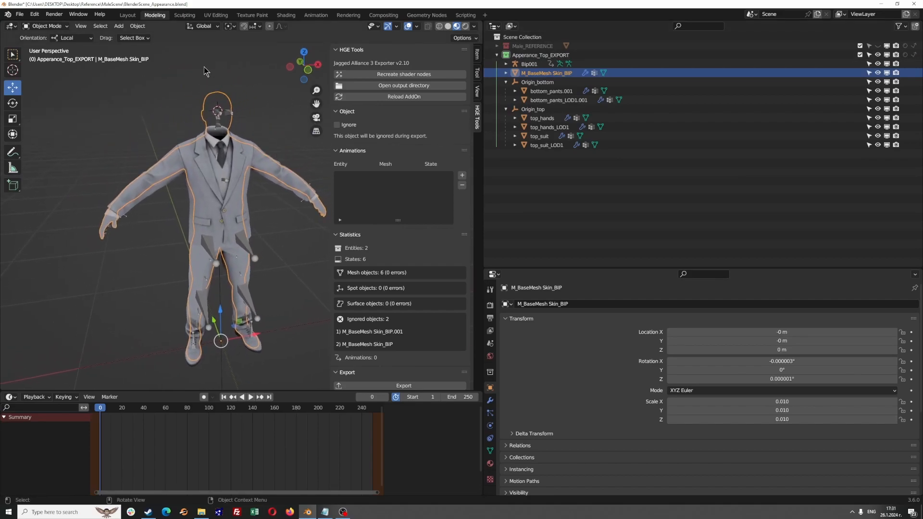
pyautogui.click(490, 401)
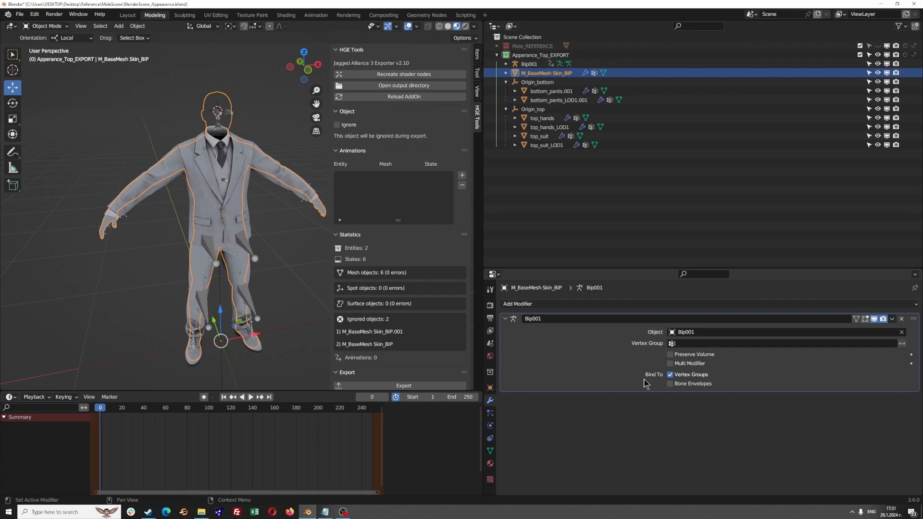
pyautogui.click(702, 333)
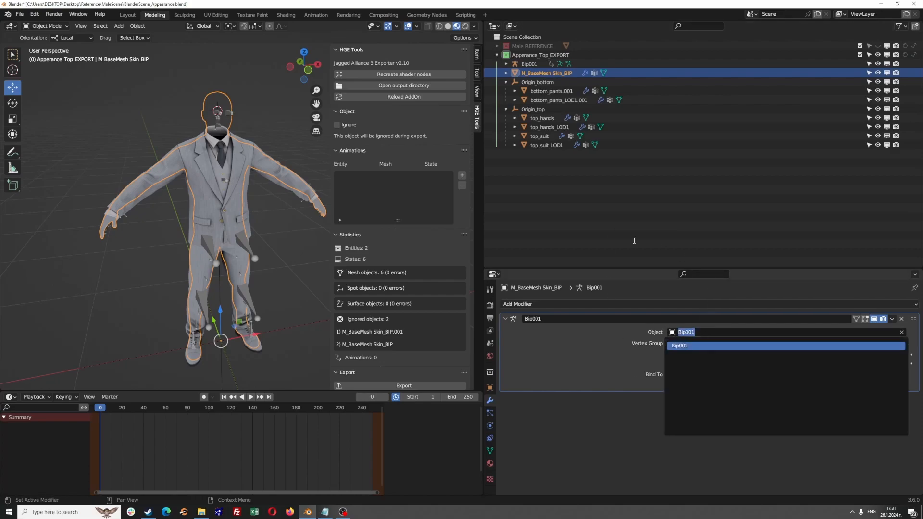
pyautogui.moveTo(252, 243); pyautogui.dragTo(332, 236, button='middle')
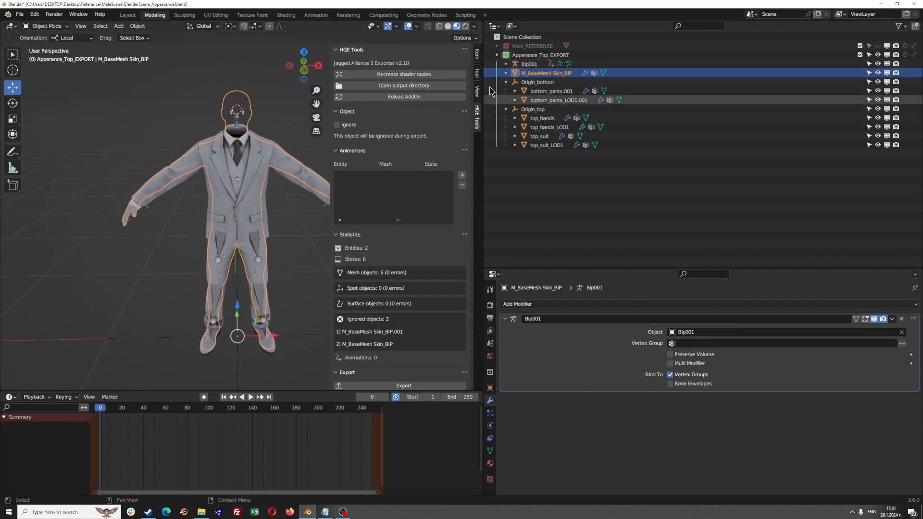
# Inspect the Origin_bottom and Origin_top origin objects in the Apperance_Top_EXPORT collection.
pyautogui.click(529, 84)
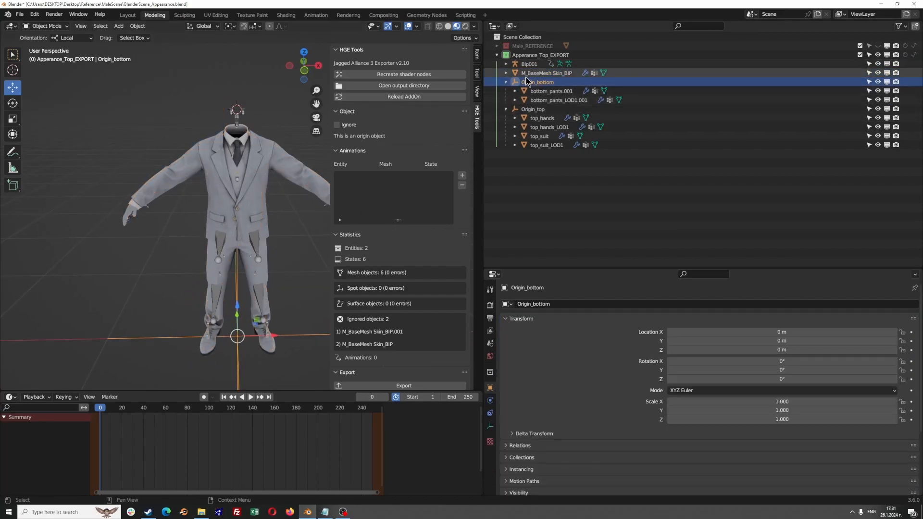
pyautogui.click(533, 110)
pyautogui.moveTo(274, 206); pyautogui.dragTo(252, 199, button='middle')
pyautogui.click(252, 199)
pyautogui.moveTo(579, 204); pyautogui.dragTo(525, 117)
pyautogui.click(260, 119)
pyautogui.moveTo(301, 170); pyautogui.dragTo(217, 209, button='middle')
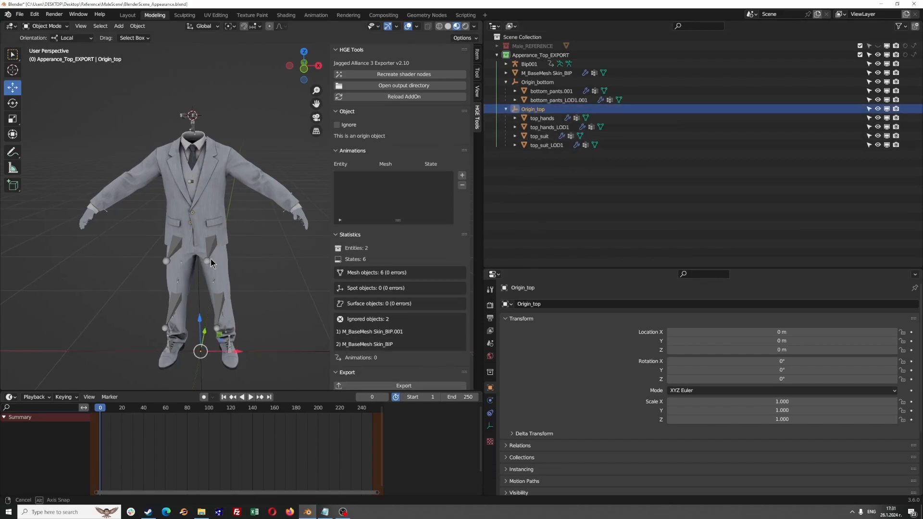
# Highlight the hand and suit meshes parented to Origin_top on the character, including their LOD1 versions, and clear the selection.
pyautogui.click(532, 111)
pyautogui.moveTo(594, 222); pyautogui.dragTo(538, 119)
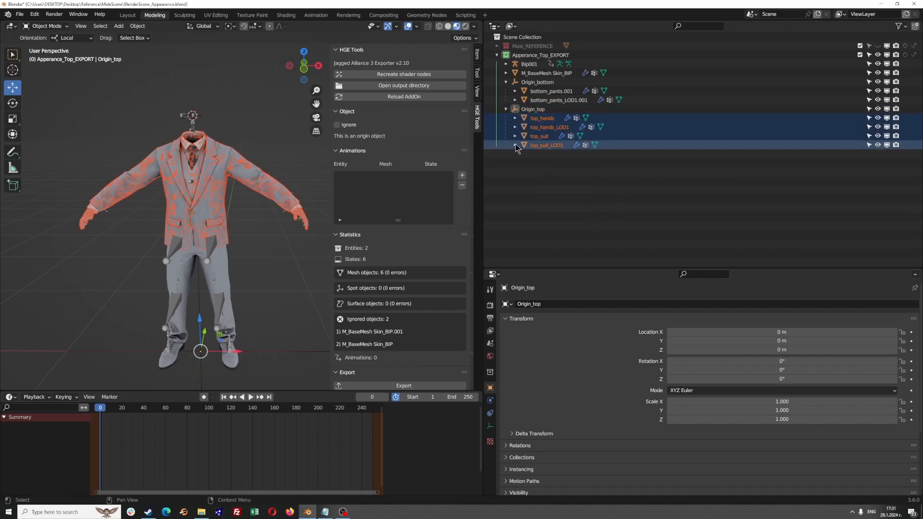
pyautogui.click(281, 232)
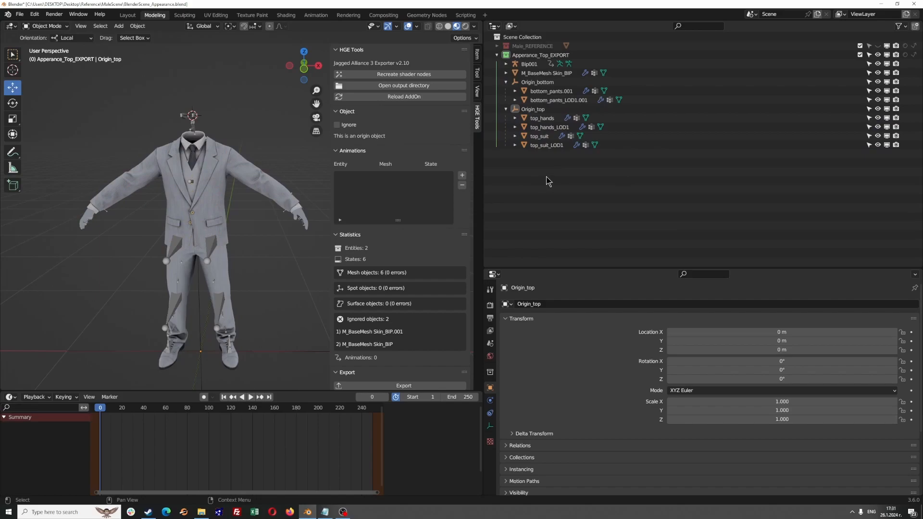
pyautogui.keyDown('shift'); pyautogui.moveTo(243, 250); pyautogui.dragTo(271, 245, button='middle'); pyautogui.keyUp('shift')
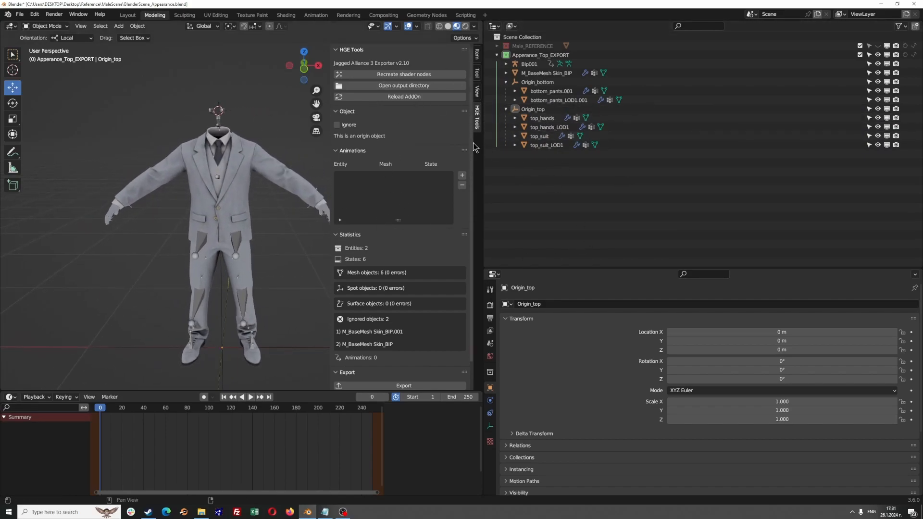
pyautogui.moveTo(298, 260); pyautogui.dragTo(281, 255, button='middle')
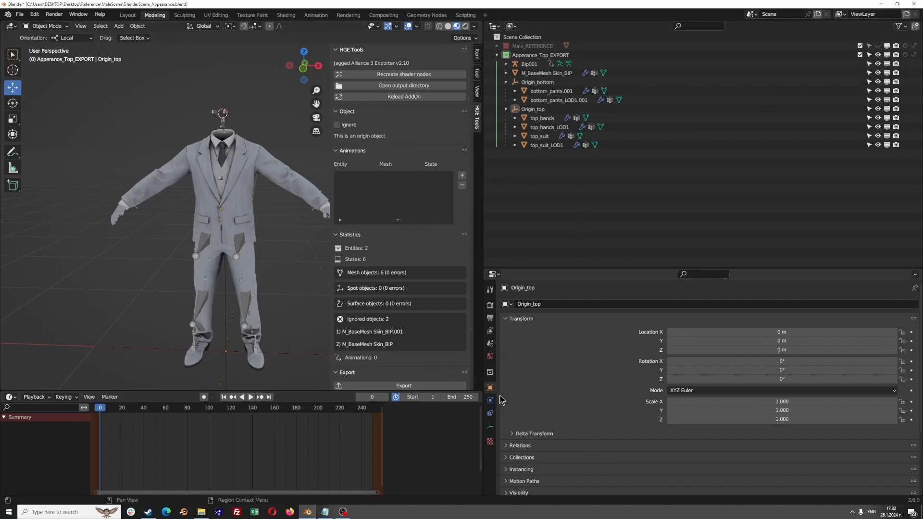
# Review the HGE export settings of top_hands and the armature modifier of M_BaseMesh Skin_BIP.
pyautogui.click(542, 100)
pyautogui.click(540, 118)
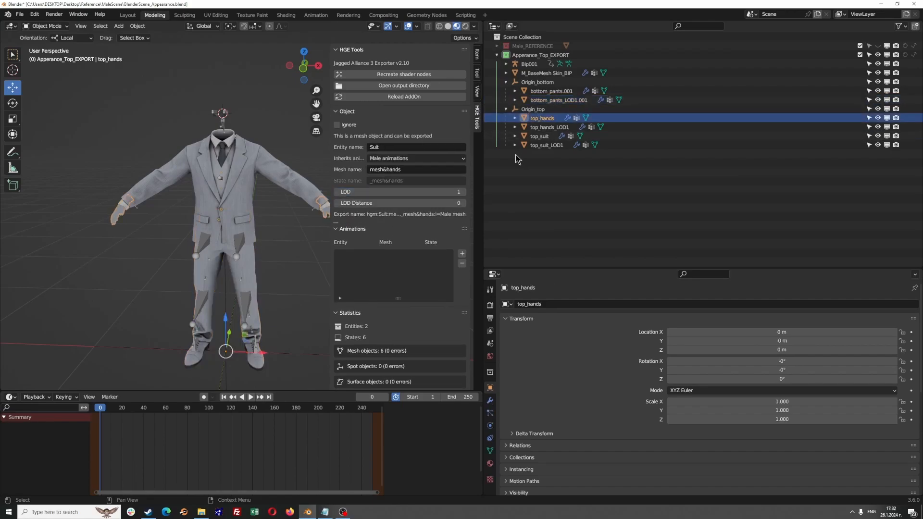
pyautogui.click(528, 74)
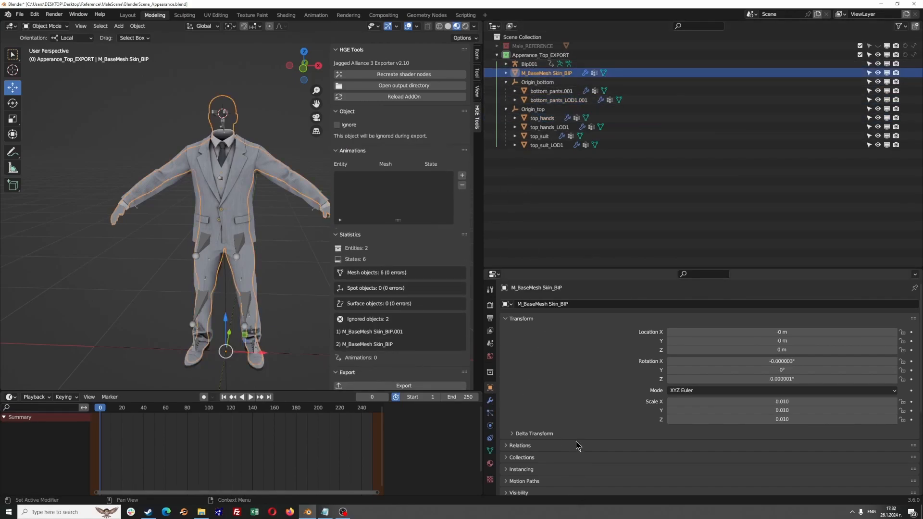
pyautogui.click(490, 400)
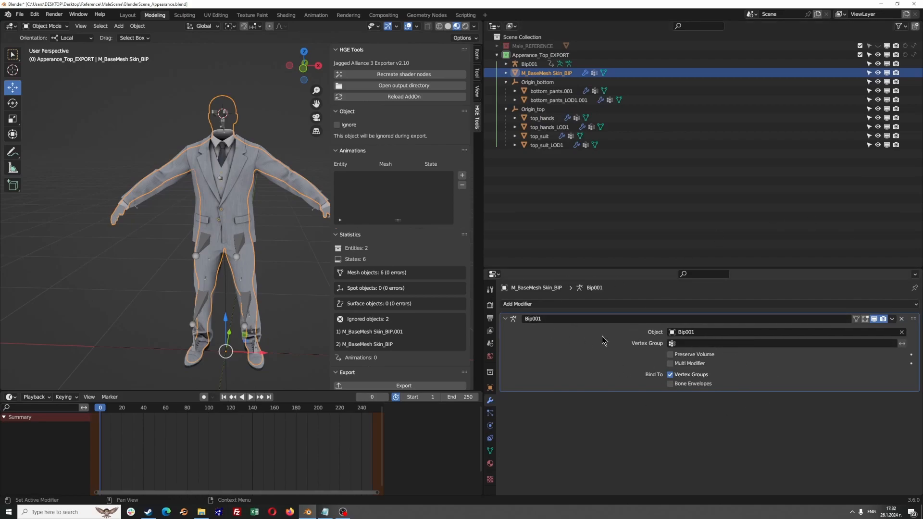
# Examine the armature modifier and the vertex groups of the top_hands_LOD1 mesh.
pyautogui.click(551, 121)
pyautogui.click(550, 127)
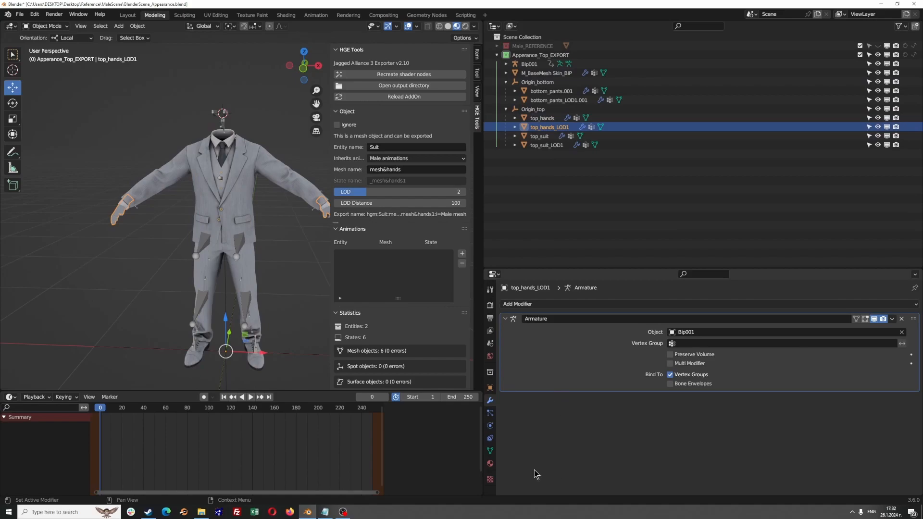
pyautogui.click(490, 452)
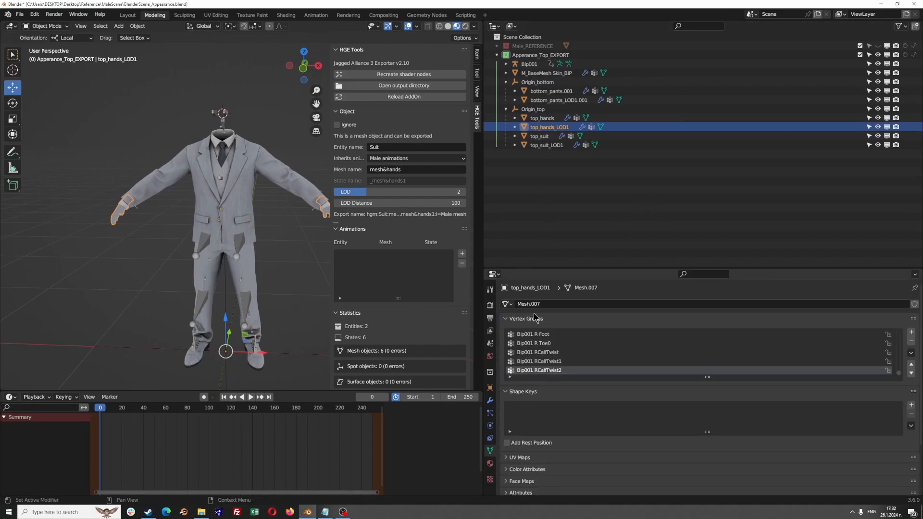
# Enlarge the Properties editor and browse the bone vertex groups of top_hands_LOD1.
pyautogui.moveTo(553, 267); pyautogui.dragTo(553, 172)
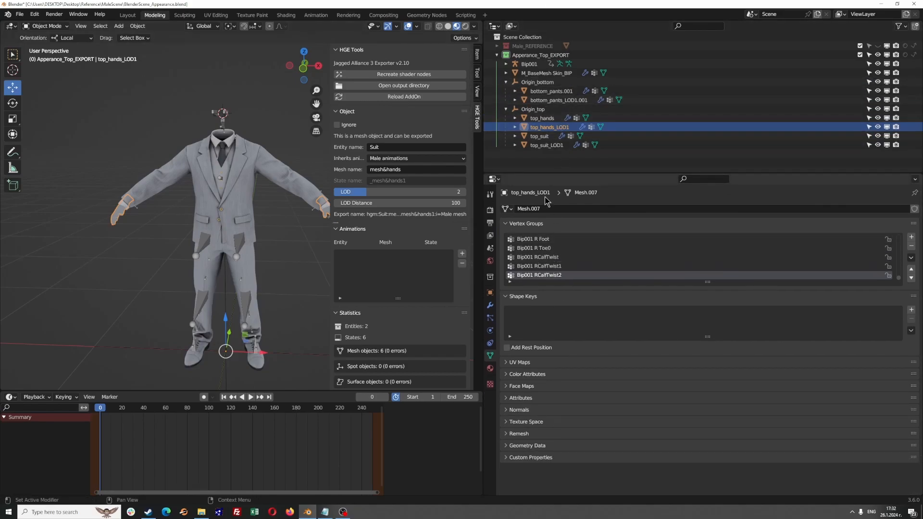
pyautogui.scroll(5, 558, 254)
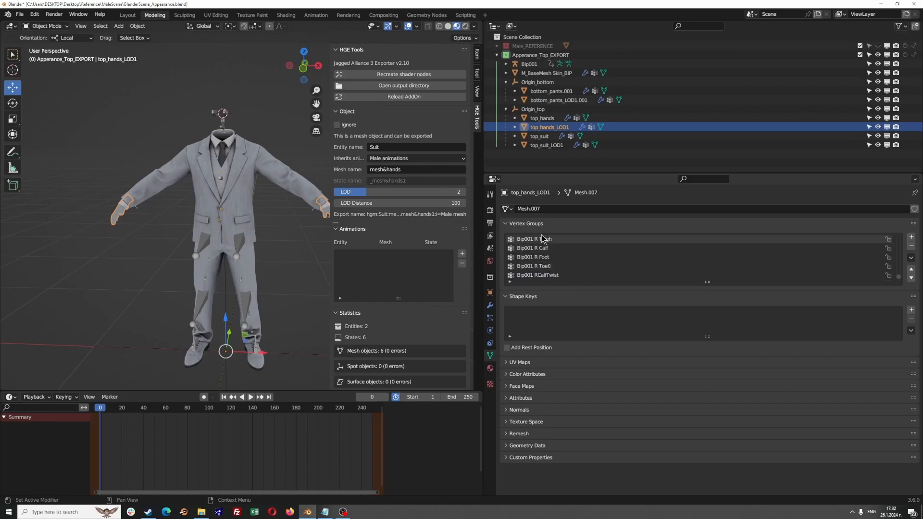
pyautogui.scroll(-10, 557, 255)
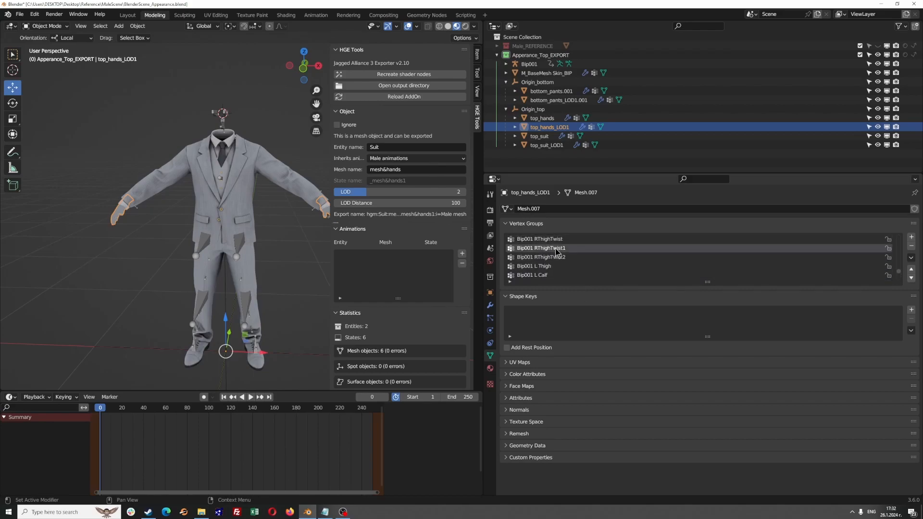
pyautogui.click(506, 64)
pyautogui.click(506, 64)
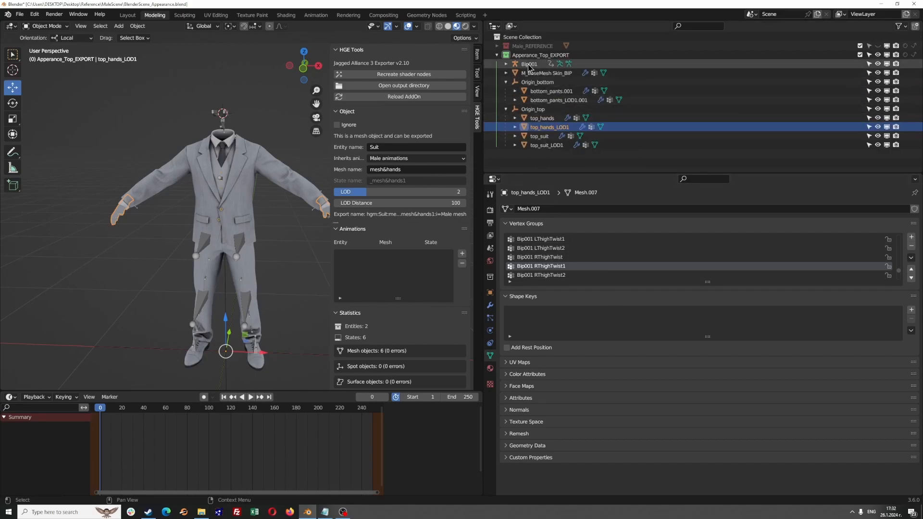
pyautogui.scroll(-1, 430, 238)
pyautogui.scroll(1, 430, 238)
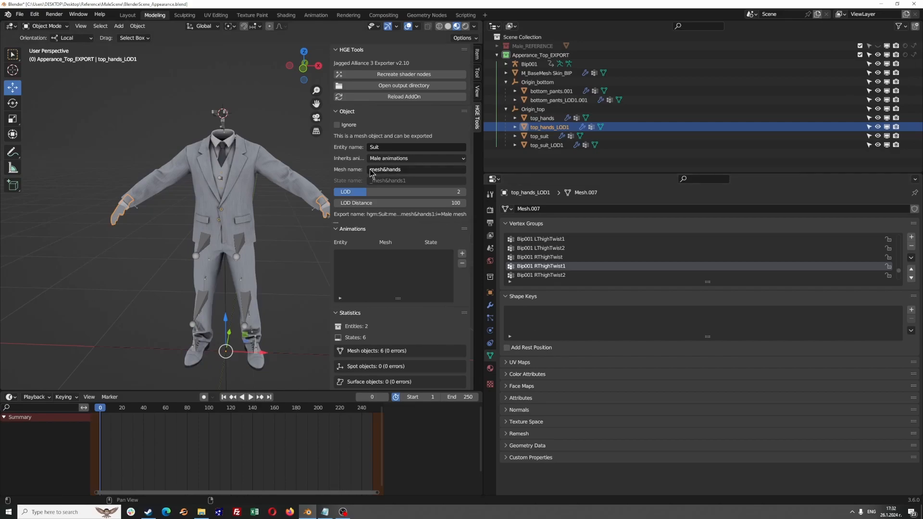
# Review the Haemimont maps of the Body material and enlarge the HGE Tools panel to read the export settings of top_hands_LOD1.
pyautogui.click(490, 369)
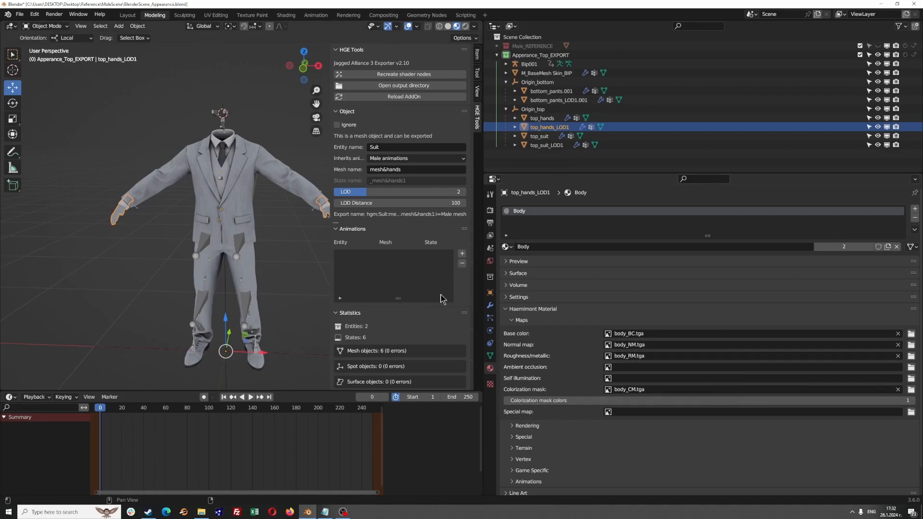
pyautogui.scroll(-5, 435, 296)
pyautogui.scroll(3, 434, 362)
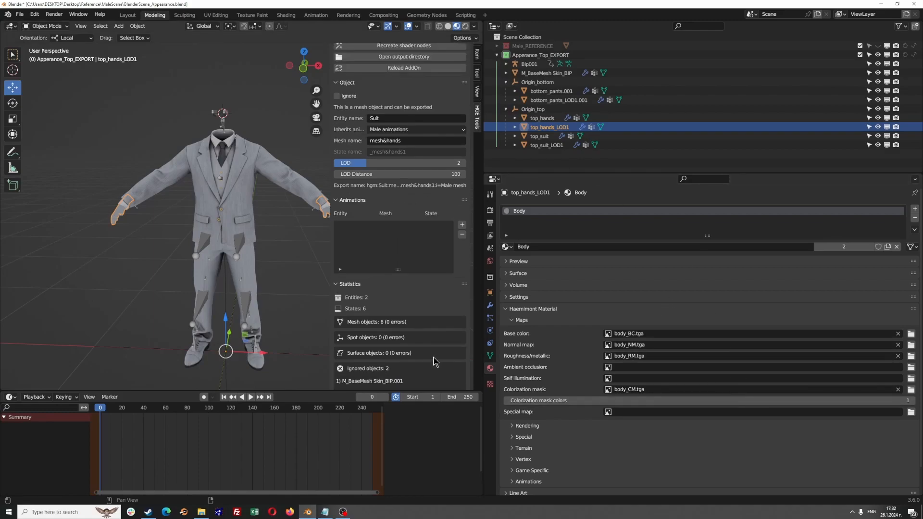
pyautogui.scroll(1, 371, 252)
pyautogui.moveTo(300, 391); pyautogui.dragTo(300, 448)
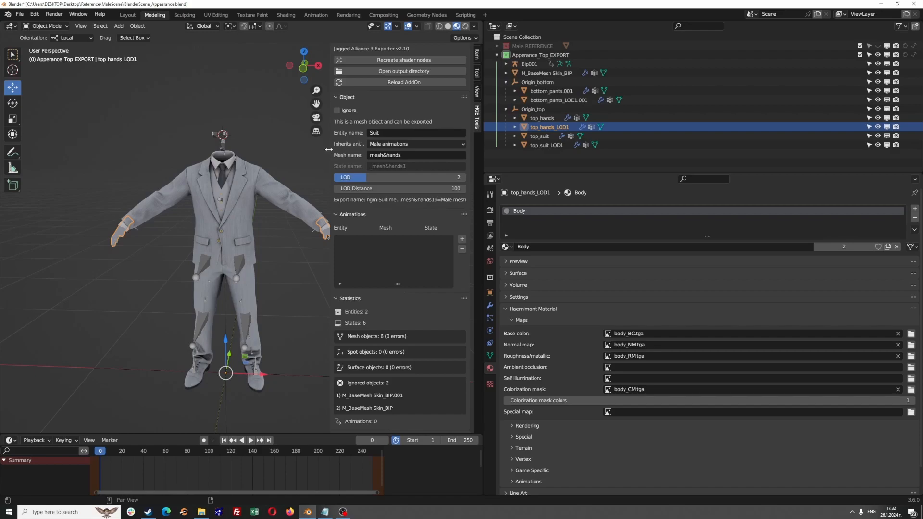
pyautogui.moveTo(329, 150); pyautogui.dragTo(272, 150)
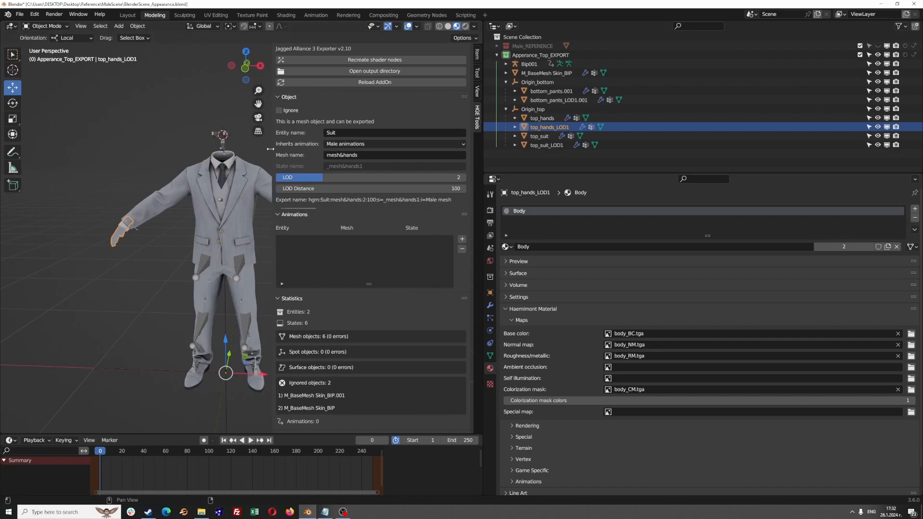
pyautogui.click(372, 144)
# Deselect the hands mesh and examine the suited male character from several angles alongside the exporter's statistics and export options.
pyautogui.click(180, 103)
pyautogui.moveTo(202, 120); pyautogui.dragTo(243, 136, button='middle')
pyautogui.scroll(-2, 336, 270)
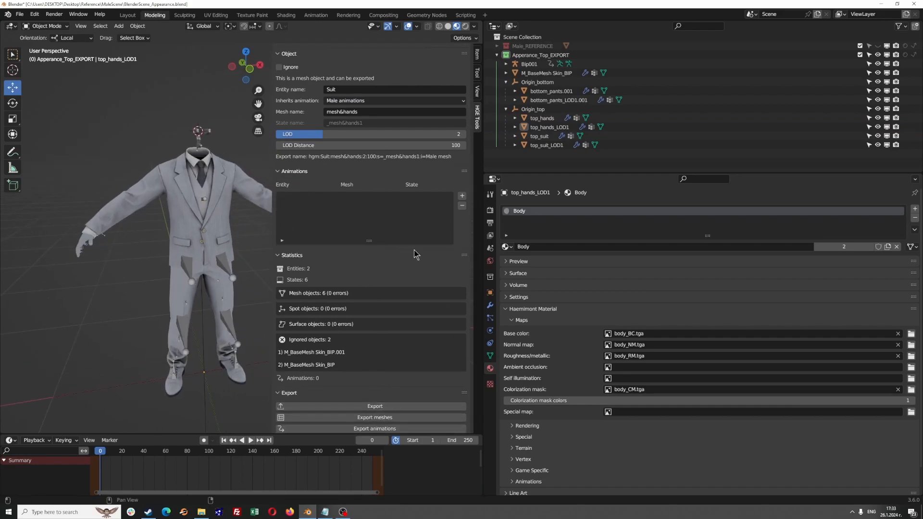
pyautogui.scroll(3, 416, 255)
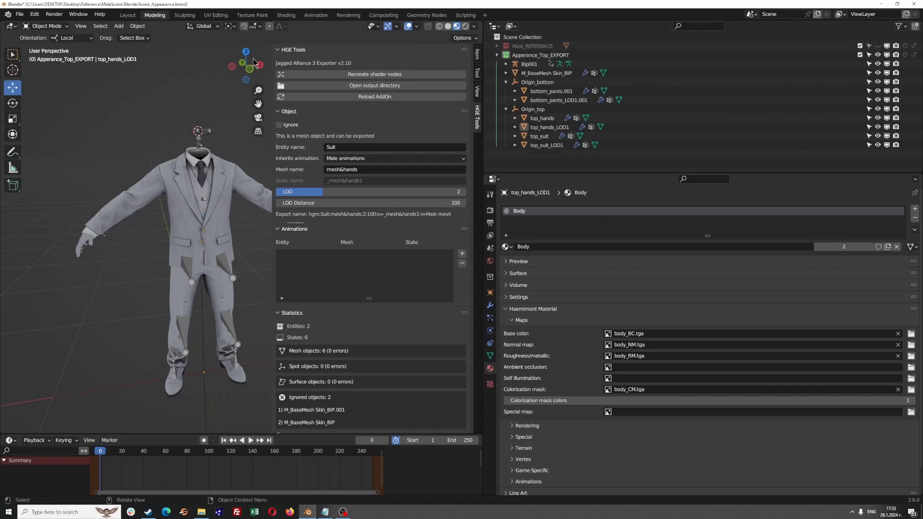
pyautogui.moveTo(166, 105); pyautogui.dragTo(131, 106, button='middle')
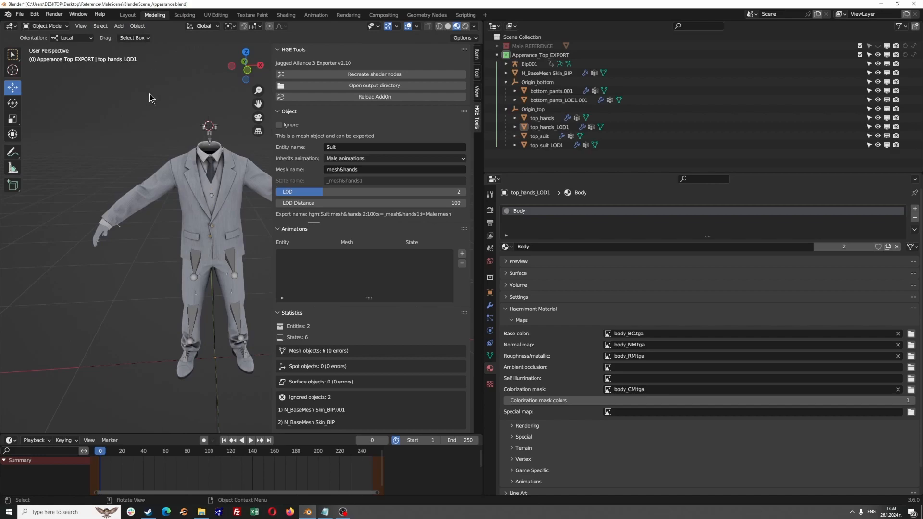
pyautogui.moveTo(201, 126); pyautogui.dragTo(287, 236, button='middle')
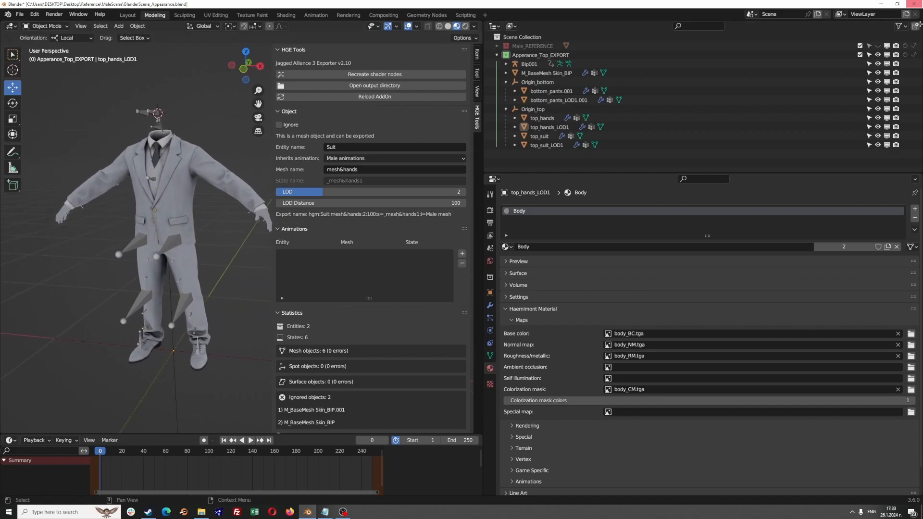
# Close the male scene without saving and open BlenderMOD_Apperance_Female.blend from the FemaleScene folder.
pyautogui.click(915, 4)
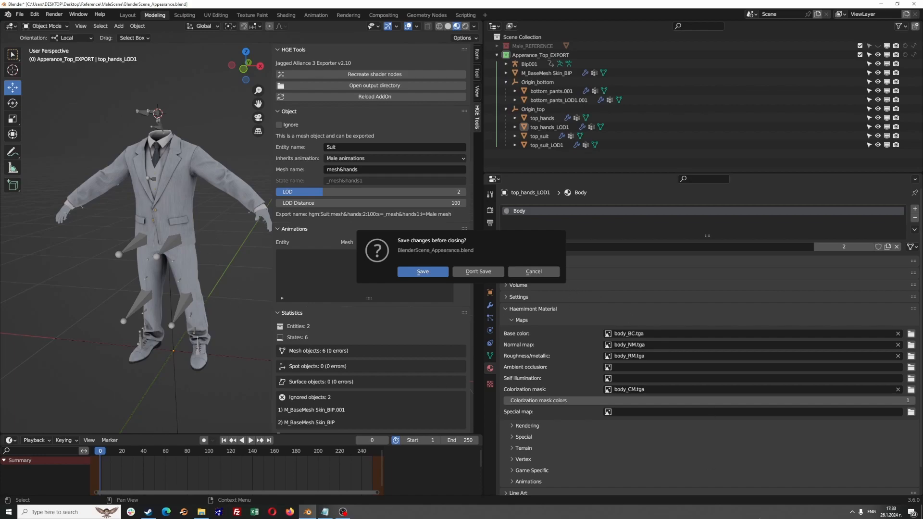
pyautogui.click(479, 272)
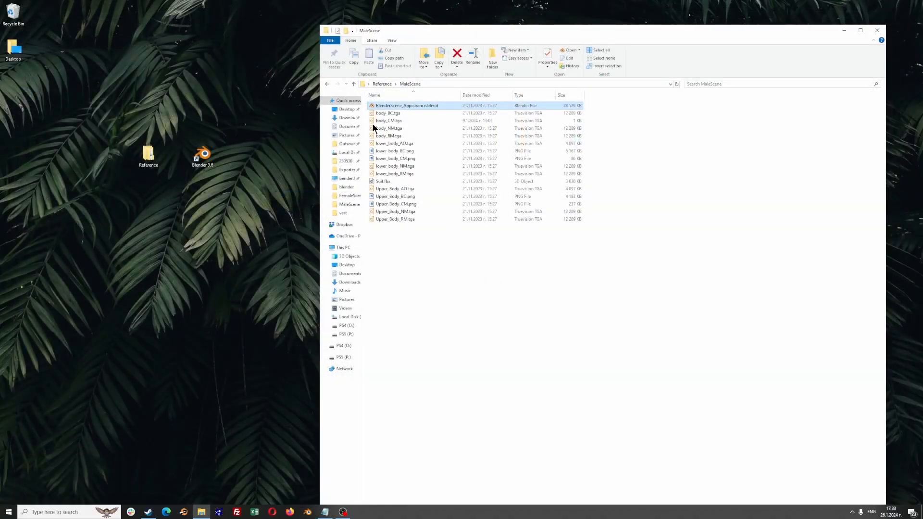
pyautogui.click(327, 84)
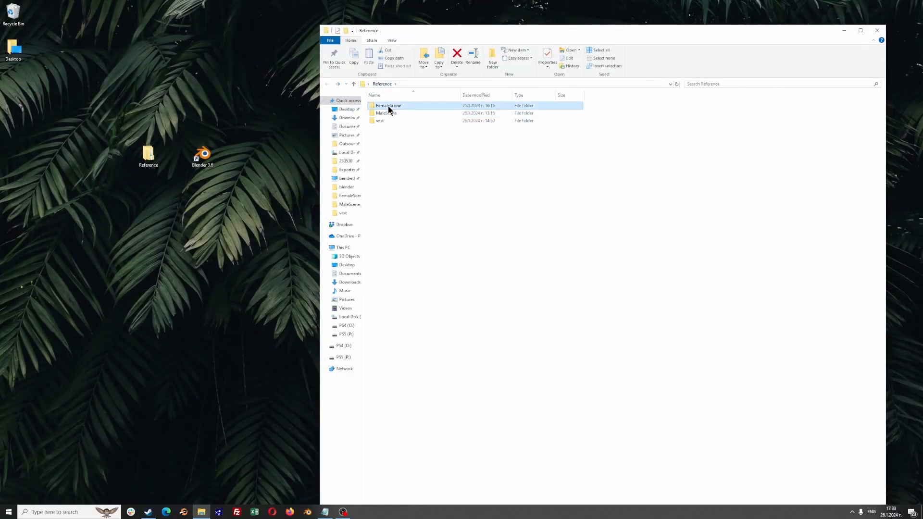
pyautogui.doubleClick(388, 105)
pyautogui.doubleClick(397, 136)
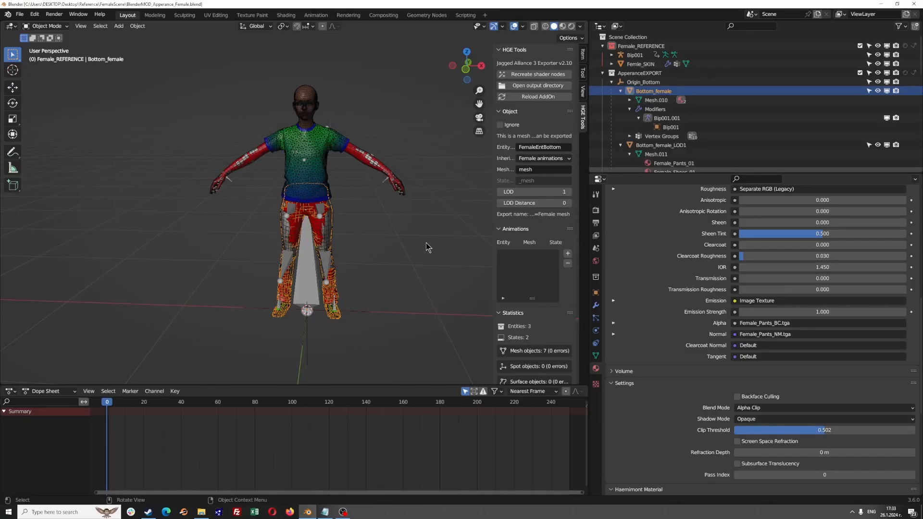
# Examine the female sample character with its clothing and armature from several angles.
pyautogui.moveTo(426, 247); pyautogui.dragTo(333, 196, button='middle')
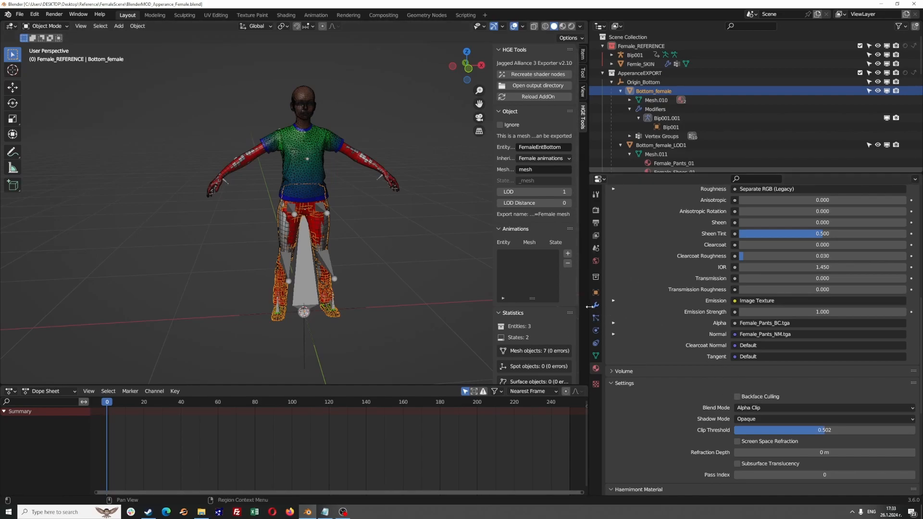
pyautogui.moveTo(345, 171); pyautogui.dragTo(336, 189, button='middle')
pyautogui.keyDown('shift'); pyautogui.moveTo(374, 217); pyautogui.dragTo(387, 278, button='middle'); pyautogui.keyUp('shift')
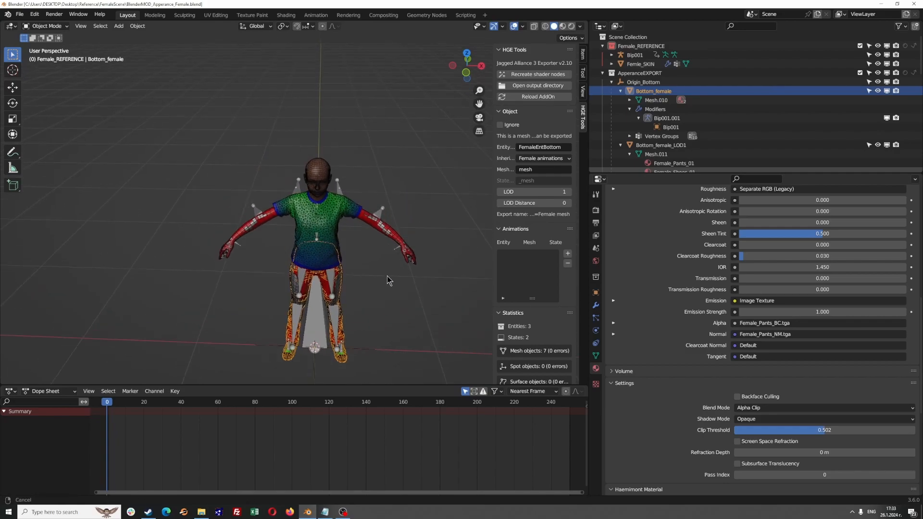
pyautogui.scroll(2, 360, 267)
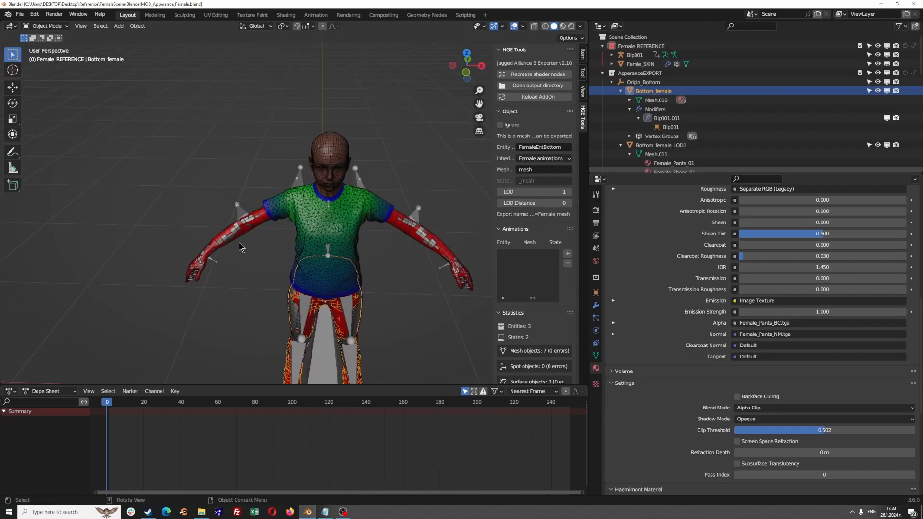
pyautogui.moveTo(354, 224); pyautogui.dragTo(350, 207, button='middle')
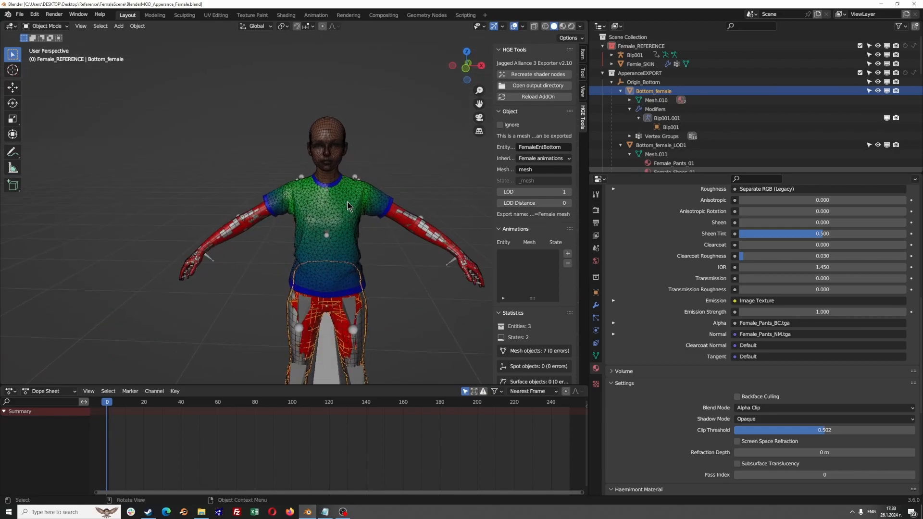
# Select the Top_female T-shirt mesh and review its Haemimont material maps.
pyautogui.scroll(-1, 612, 331)
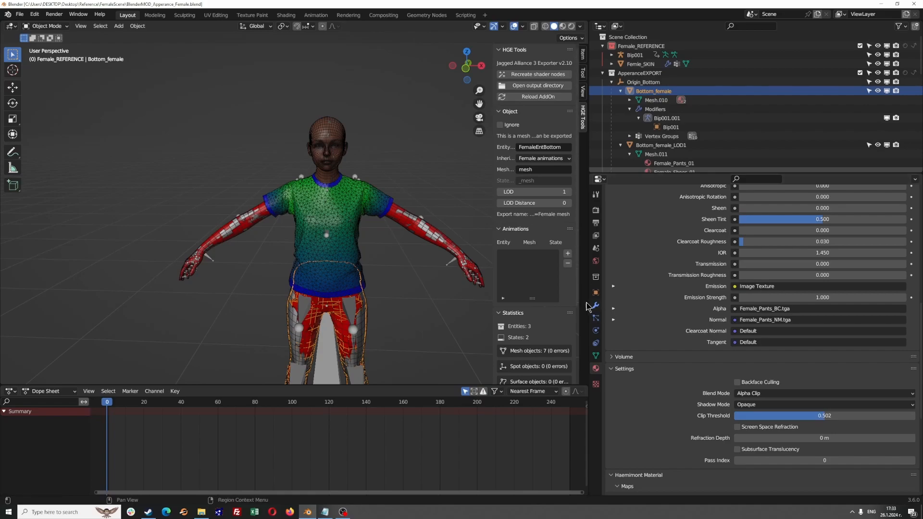
pyautogui.keyDown('shift'); pyautogui.moveTo(434, 322); pyautogui.dragTo(402, 268, button='middle'); pyautogui.keyUp('shift')
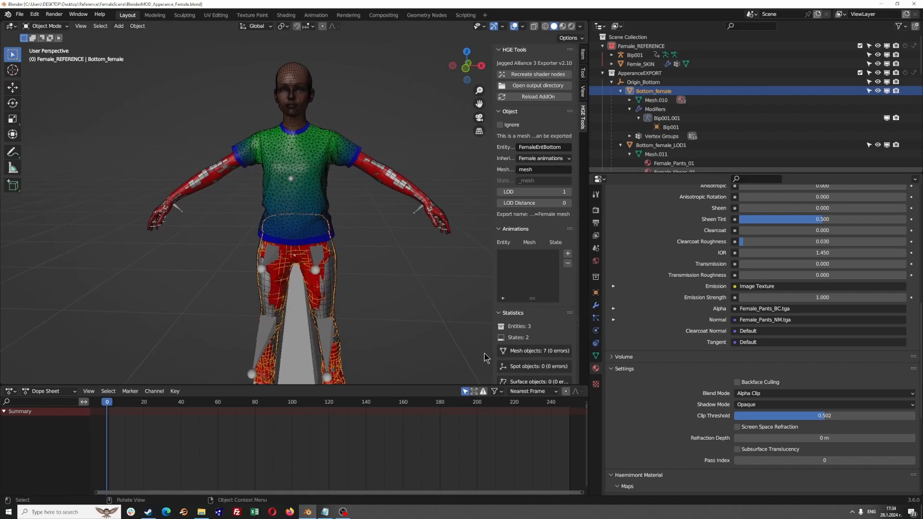
pyautogui.click(308, 163)
pyautogui.scroll(-5, 719, 447)
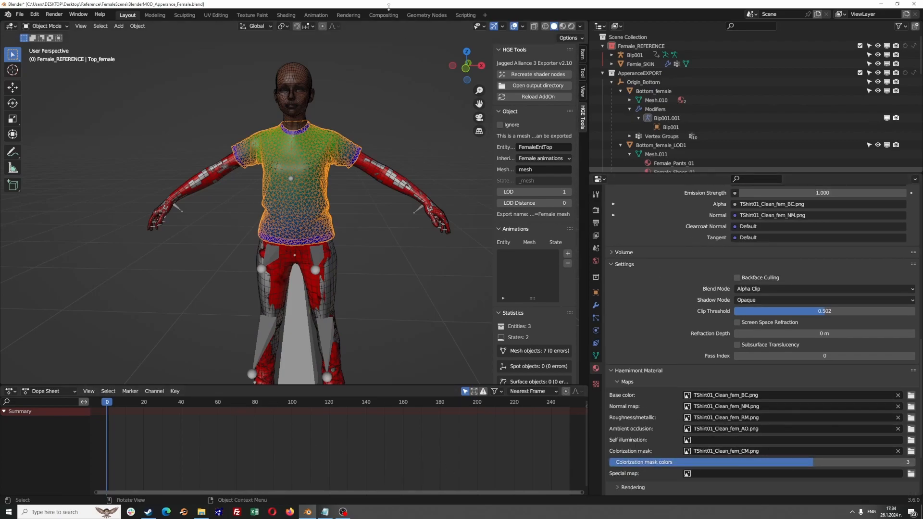
# Switch to the Texture Paint workspace and compare the T-shirt's colorization mask TShirt01_Clean_fem_CM.png with its look on the character.
pyautogui.click(246, 16)
pyautogui.scroll(-5, 269, 192)
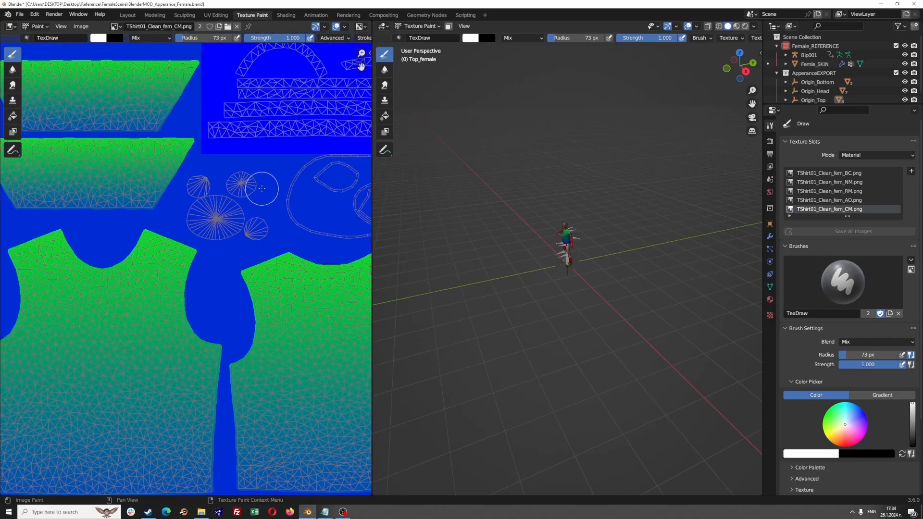
pyautogui.moveTo(568, 283); pyautogui.dragTo(595, 256, button='middle')
pyautogui.scroll(5, 596, 252)
pyautogui.keyDown('shift'); pyautogui.moveTo(591, 223); pyautogui.dragTo(568, 294, button='middle'); pyautogui.keyUp('shift')
pyautogui.scroll(3, 567, 294)
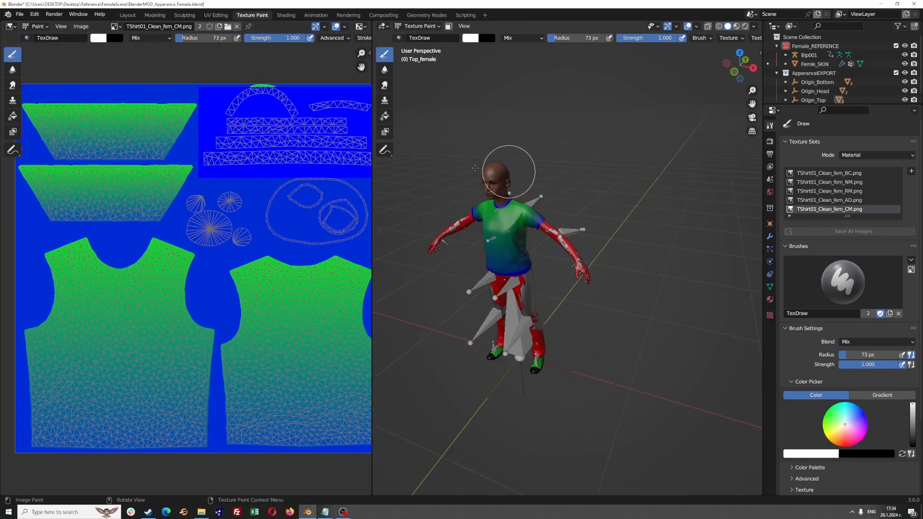
pyautogui.moveTo(546, 266); pyautogui.dragTo(594, 324, button='middle')
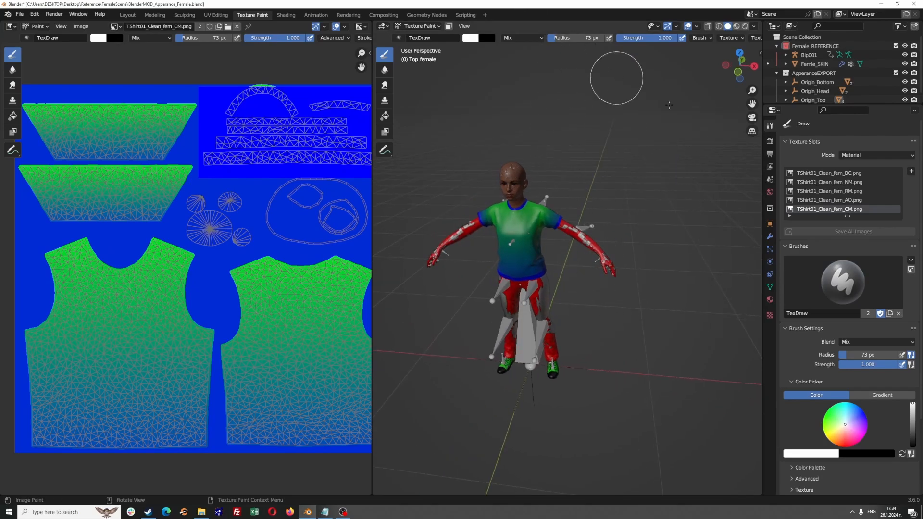
# Switch to the Modeling workspace and bring the whole female character into close view.
pyautogui.click(162, 16)
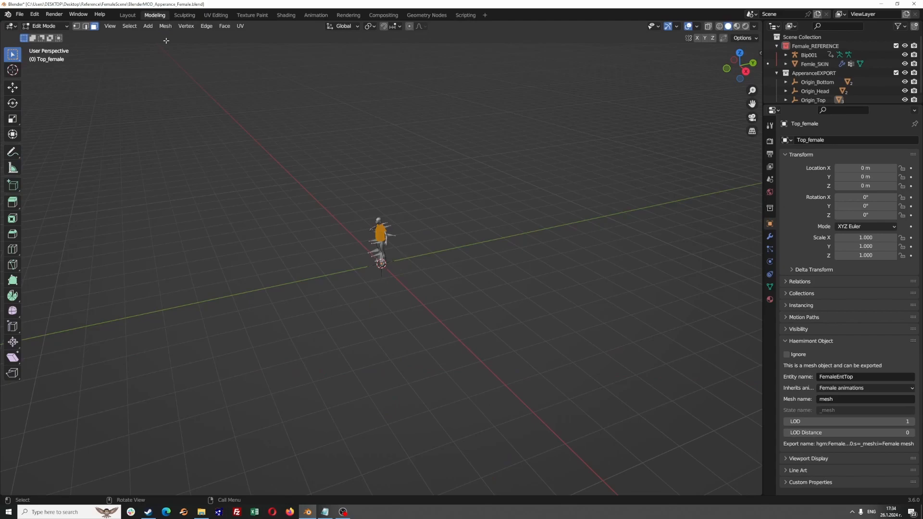
pyautogui.scroll(3, 408, 204)
pyautogui.keyDown('shift'); pyautogui.moveTo(419, 231); pyautogui.dragTo(482, 216, button='middle'); pyautogui.keyUp('shift')
pyautogui.scroll(6, 483, 241)
pyautogui.keyDown('shift'); pyautogui.moveTo(464, 260); pyautogui.dragTo(373, 363, button='middle'); pyautogui.keyUp('shift')
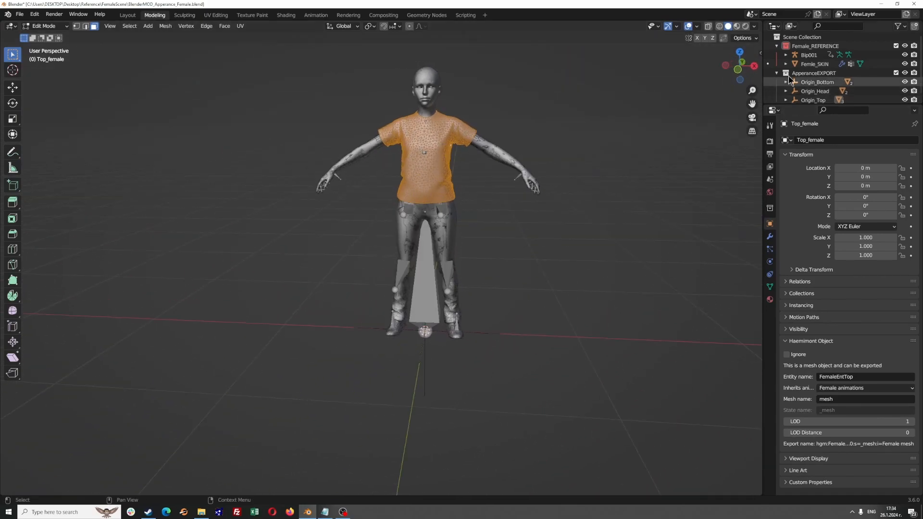
# Show the HGE Tools settings for Top_female and enlarge both that panel and the Outliner.
pyautogui.click(760, 55)
pyautogui.click(757, 121)
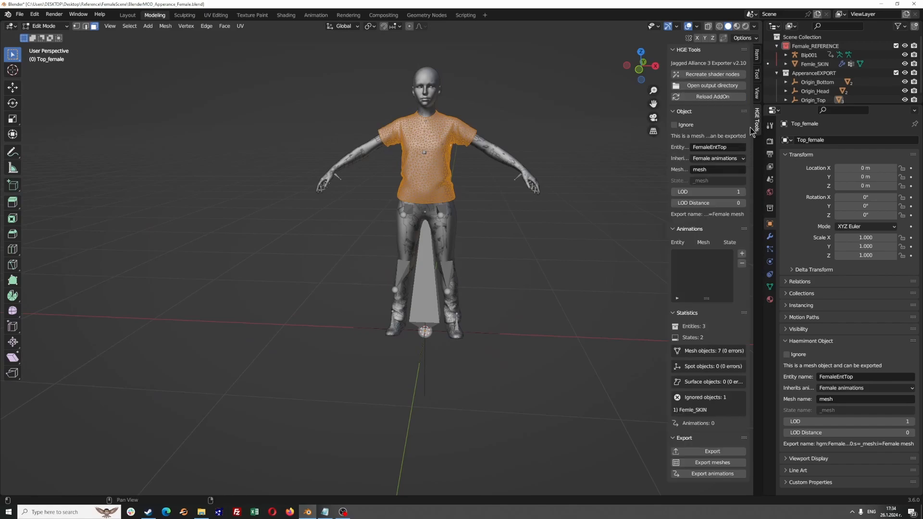
pyautogui.moveTo(668, 164); pyautogui.dragTo(514, 166)
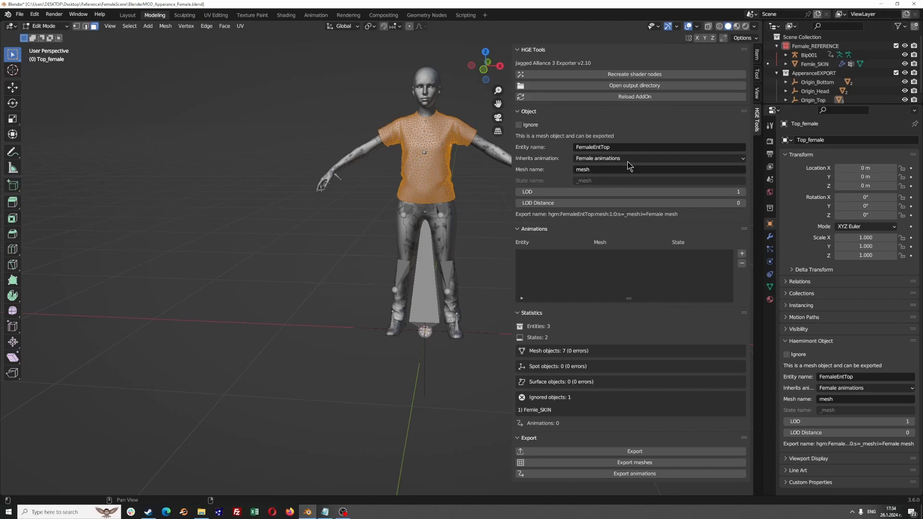
pyautogui.moveTo(858, 103); pyautogui.dragTo(859, 299)
pyautogui.moveTo(762, 206); pyautogui.dragTo(695, 206)
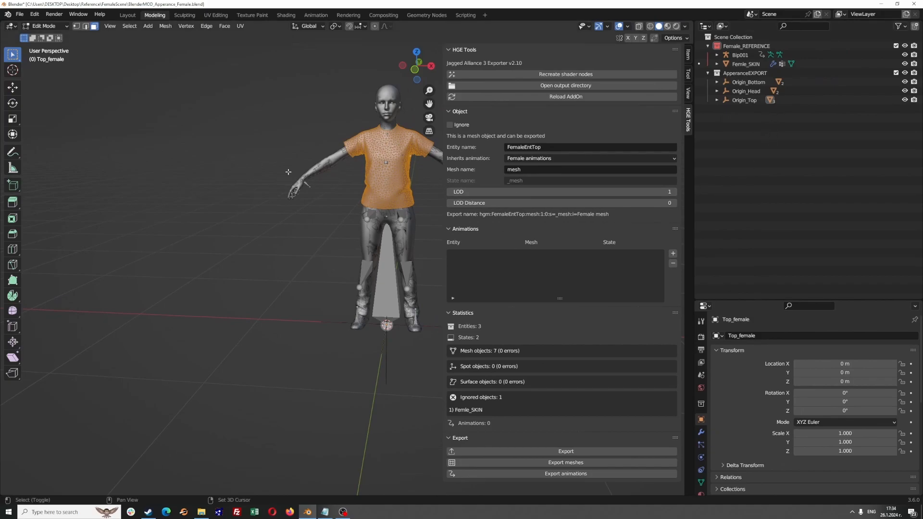
pyautogui.keyDown('shift'); pyautogui.moveTo(297, 173); pyautogui.dragTo(257, 161, button='middle'); pyautogui.keyUp('shift')
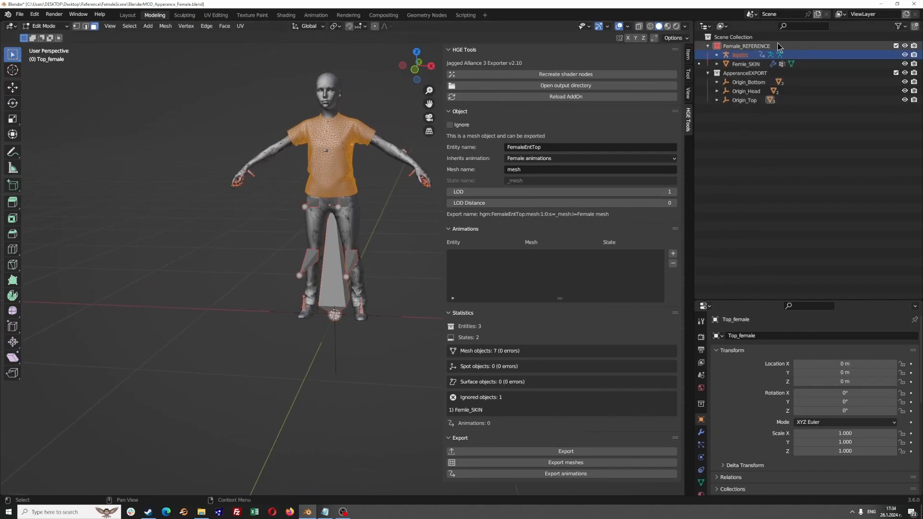
# Select the Femle_SKIN mesh in the Female_REFERENCE collection and expand its mesh, modifier and vertex group entries.
pyautogui.click(751, 72)
pyautogui.click(746, 63)
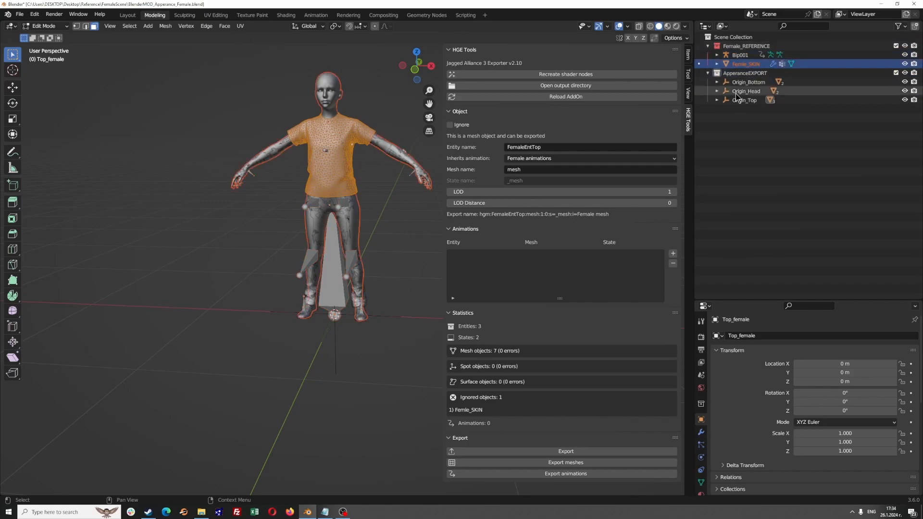
pyautogui.click(717, 64)
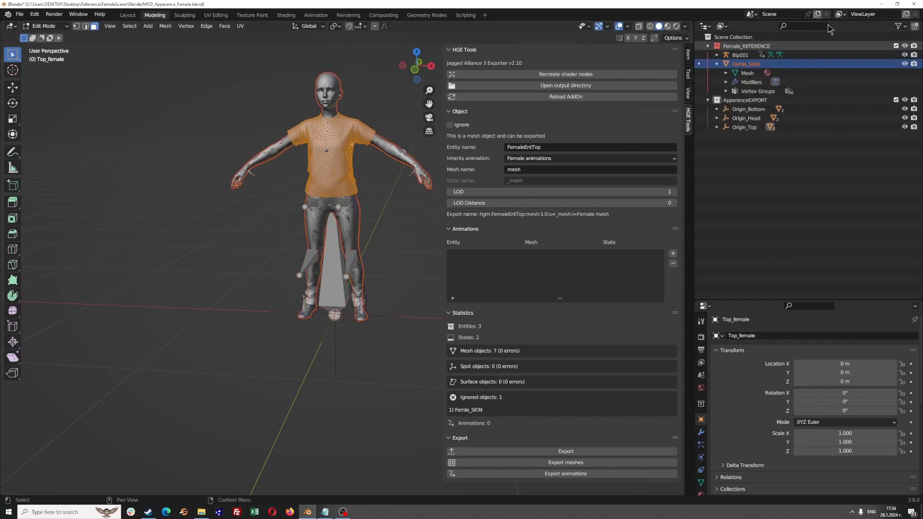
# Expand Origin_Bottom, Origin_Head and Origin_Top in the ApperanceEXPORT collection to list their child meshes.
pyautogui.click(715, 110)
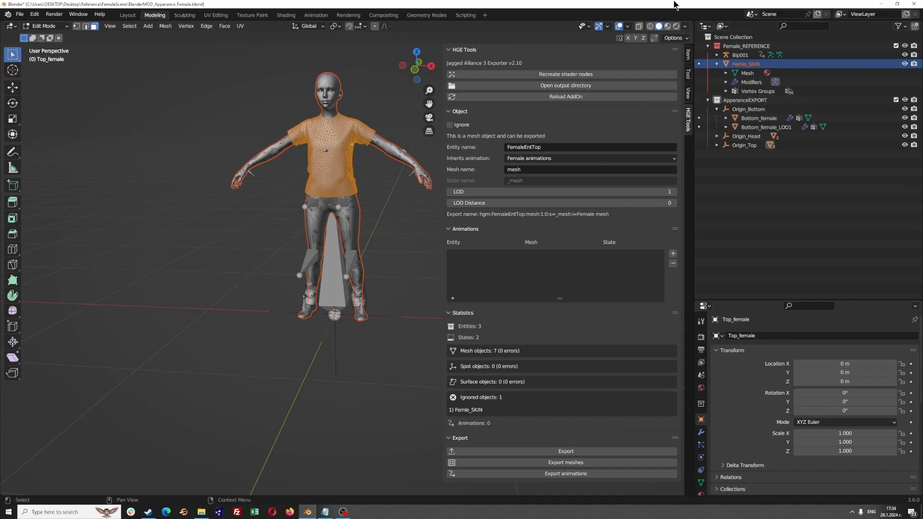
pyautogui.click(740, 109)
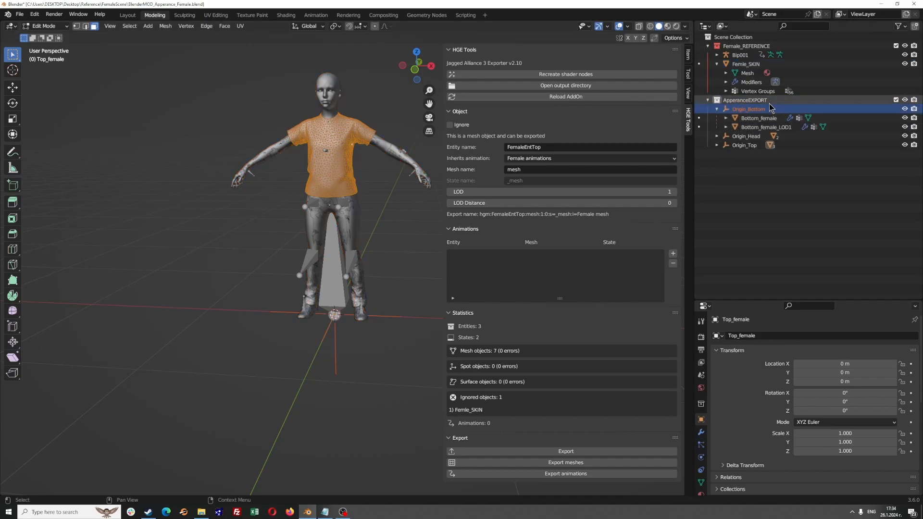
pyautogui.click(724, 137)
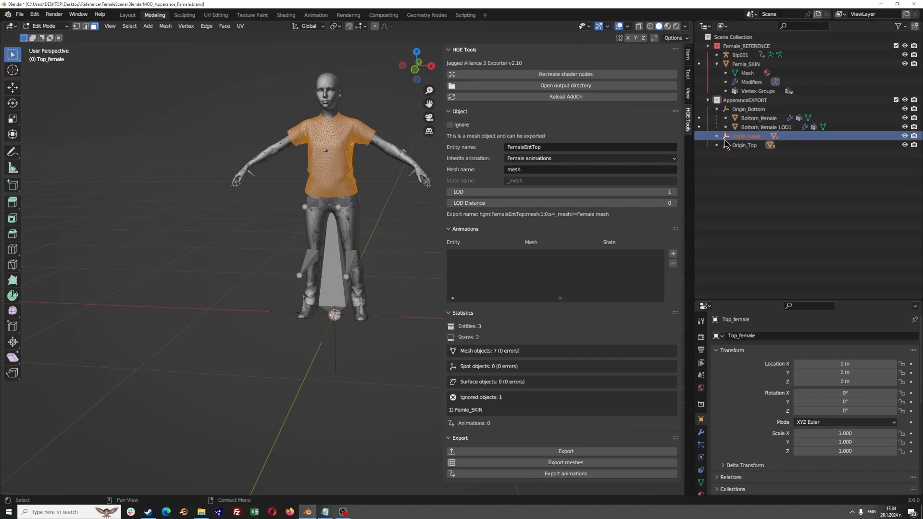
pyautogui.click(718, 146)
pyautogui.click(718, 136)
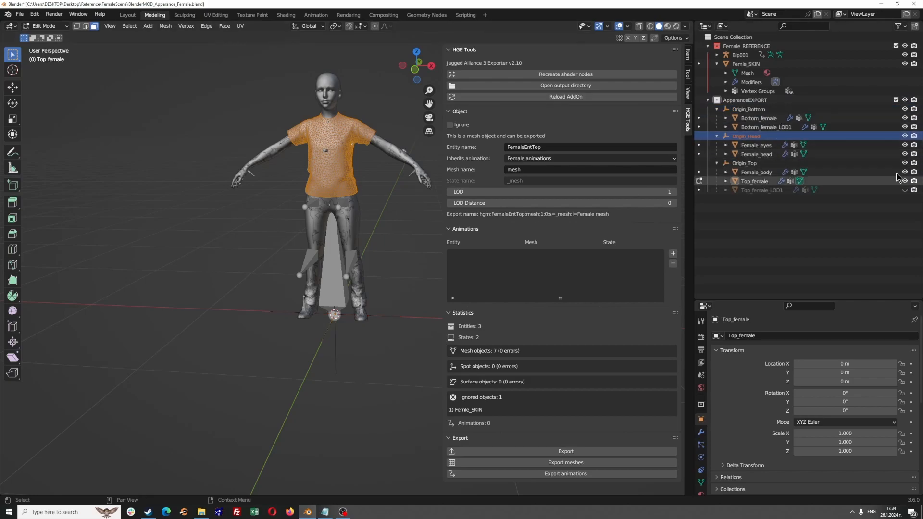
pyautogui.keyDown('shift'); pyautogui.moveTo(386, 248); pyautogui.dragTo(395, 282, button='middle'); pyautogui.keyUp('shift')
pyautogui.scroll(3, 385, 250)
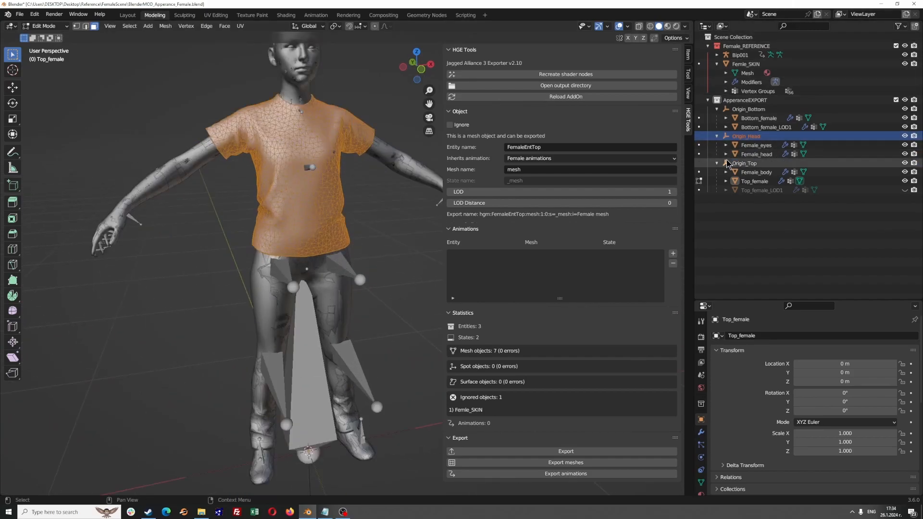
# Examine the mesh, modifier and vertex group entries of Female_head, Female_body and Top_female alongside the character.
pyautogui.click(726, 154)
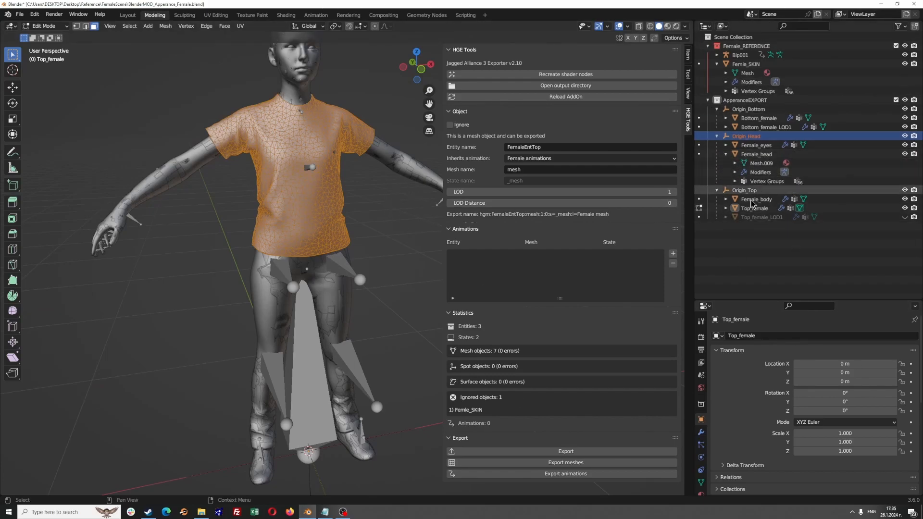
pyautogui.keyDown('shift'); pyautogui.moveTo(317, 291); pyautogui.dragTo(286, 340, button='middle'); pyautogui.keyUp('shift')
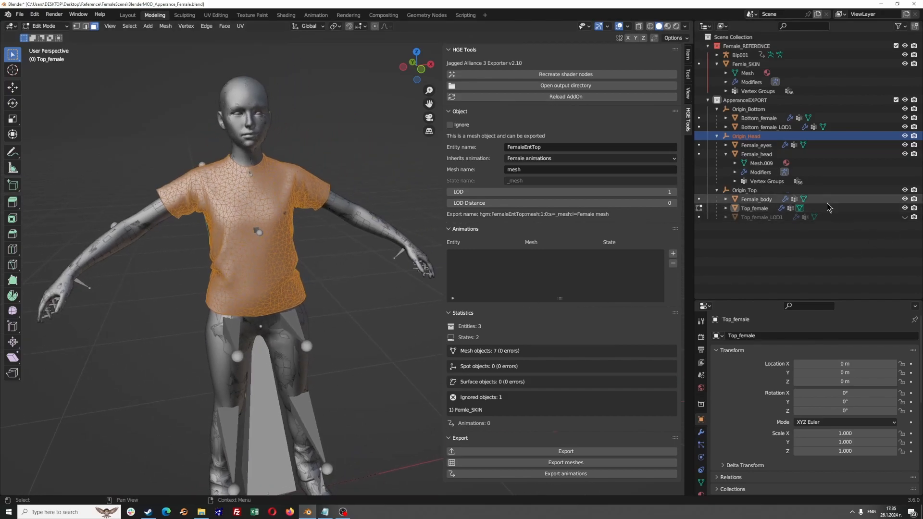
pyautogui.click(765, 182)
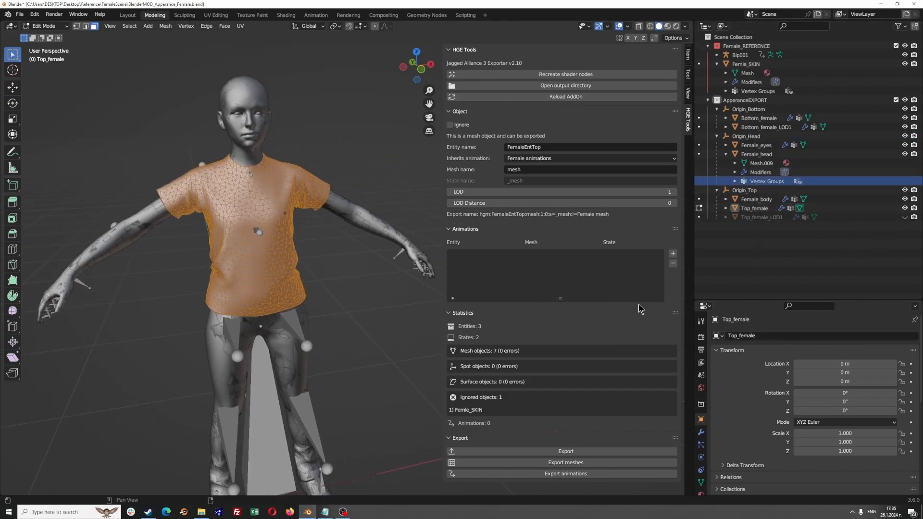
pyautogui.click(726, 208)
pyautogui.click(757, 235)
pyautogui.click(726, 199)
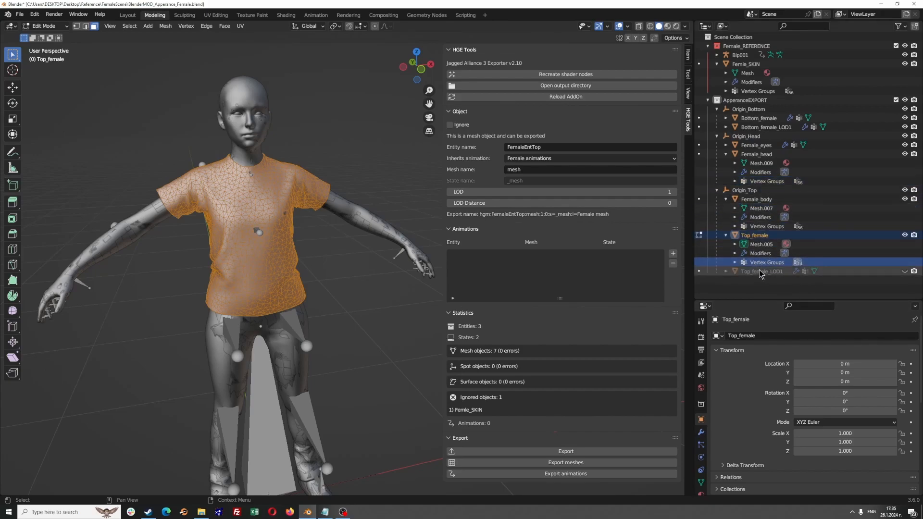
pyautogui.moveTo(362, 311); pyautogui.dragTo(345, 297, button='middle')
pyautogui.scroll(-3, 346, 296)
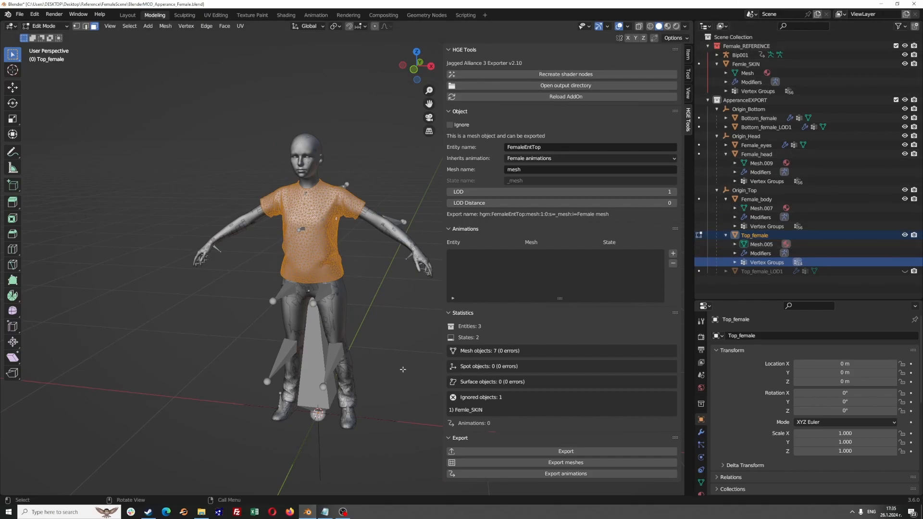
pyautogui.moveTo(336, 250); pyautogui.dragTo(388, 262, button='middle')
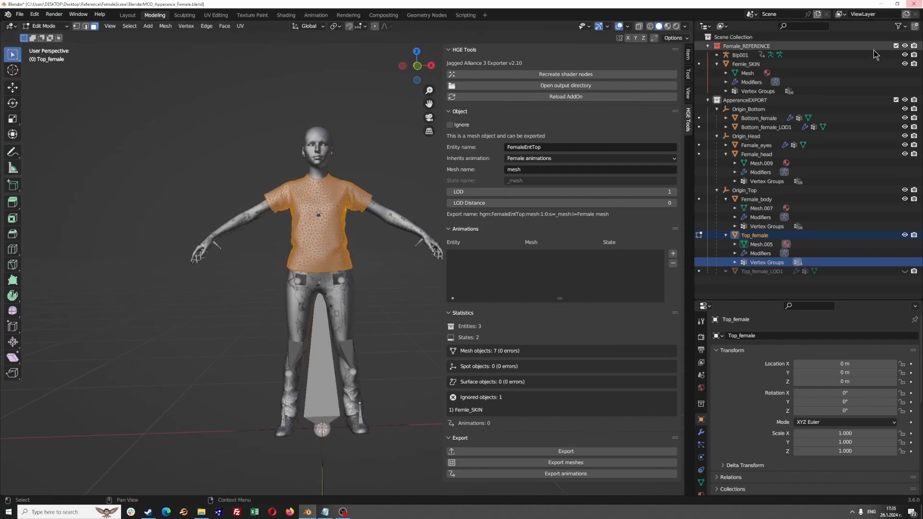
# Close the female scene without saving and open the BlenderScene .blend file from the Reference > vest folder.
pyautogui.click(916, 5)
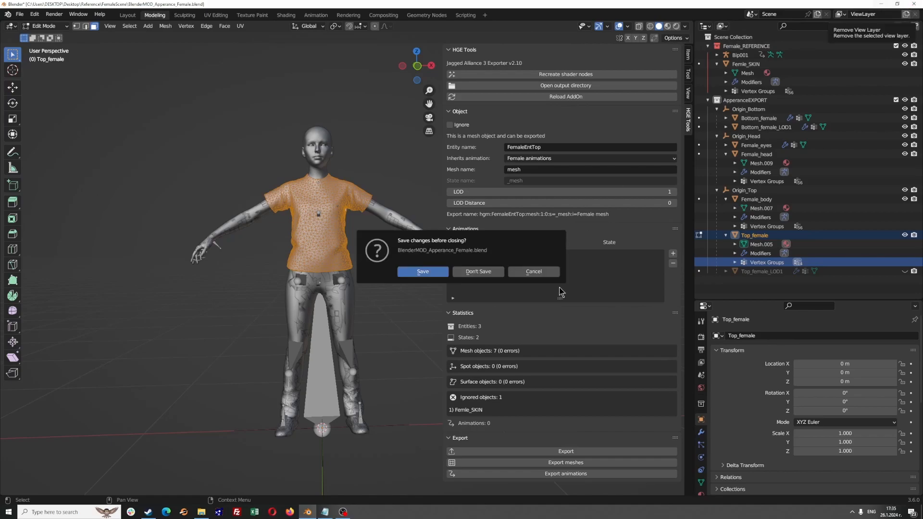
pyautogui.click(474, 271)
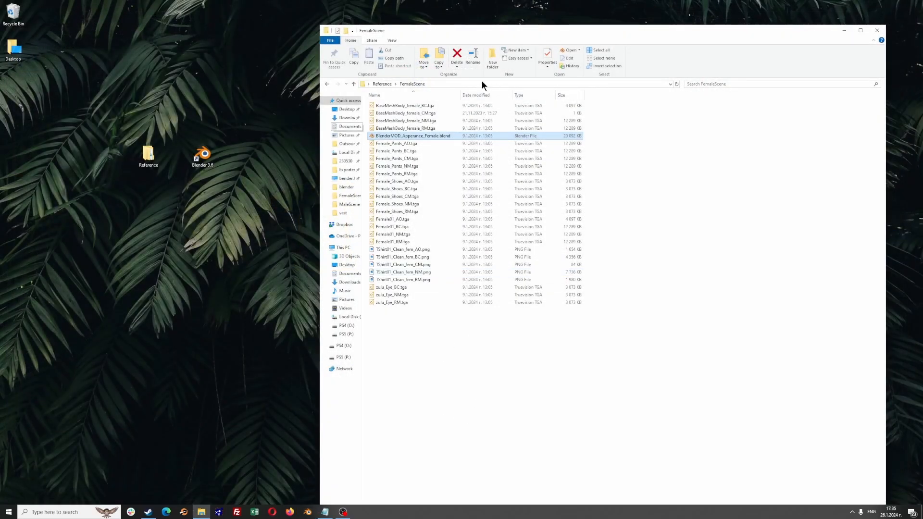
pyautogui.click(384, 84)
pyautogui.doubleClick(383, 122)
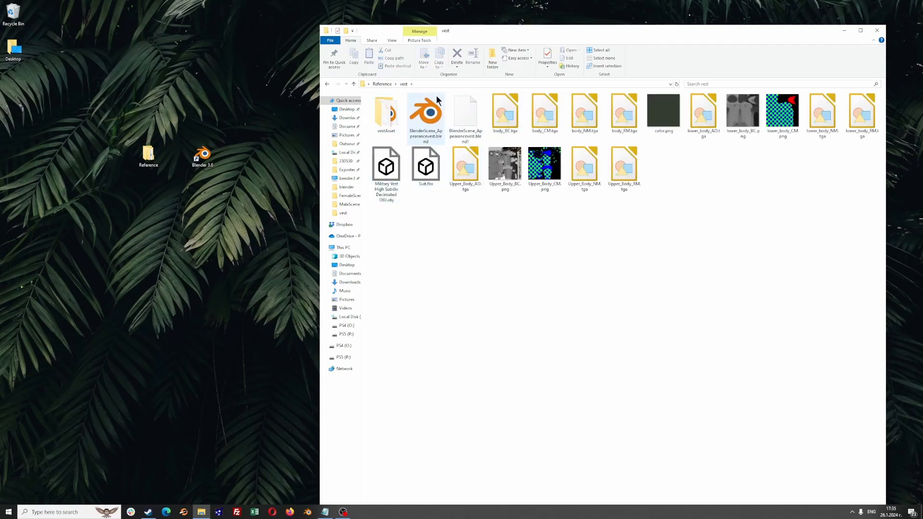
pyautogui.doubleClick(414, 125)
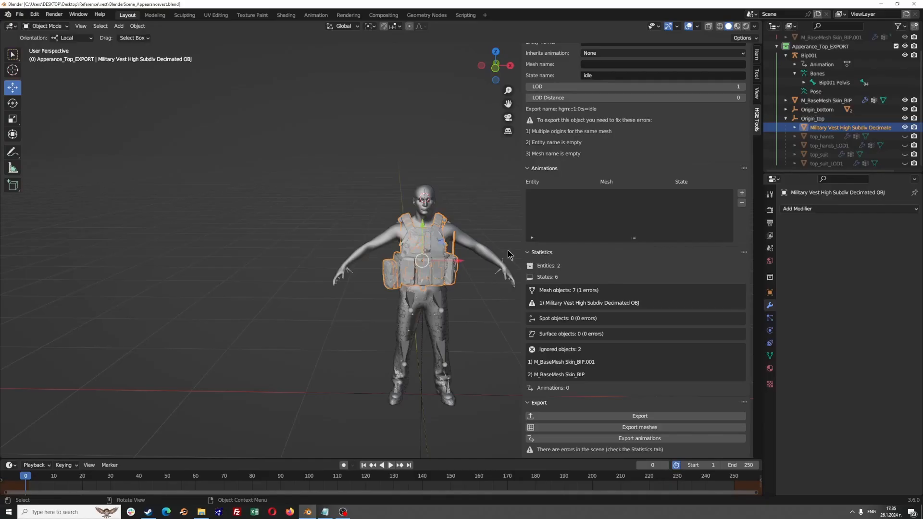
# Enlarge the Outliner and unhide top_hands, top_hands_LOD1, top_suit and top_suit_LOD1 under Origin_top.
pyautogui.moveTo(469, 175); pyautogui.dragTo(418, 288, button='middle')
pyautogui.click(426, 167)
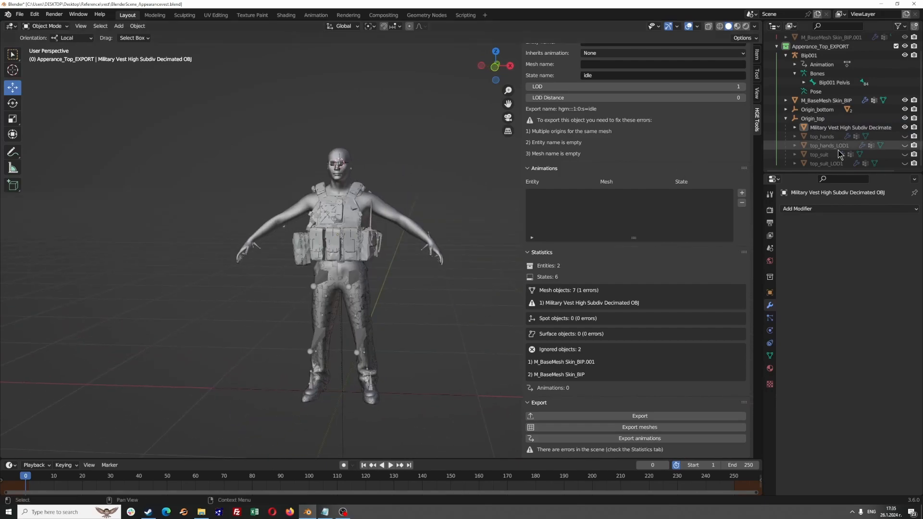
pyautogui.moveTo(805, 173); pyautogui.dragTo(808, 293)
pyautogui.click(905, 154)
pyautogui.click(905, 163)
pyautogui.click(905, 173)
pyautogui.click(905, 181)
# Inspect the suit and vest in Material Preview shading from several angles and return to Solid shading.
pyautogui.moveTo(462, 202); pyautogui.dragTo(481, 201, button='middle')
pyautogui.click(737, 26)
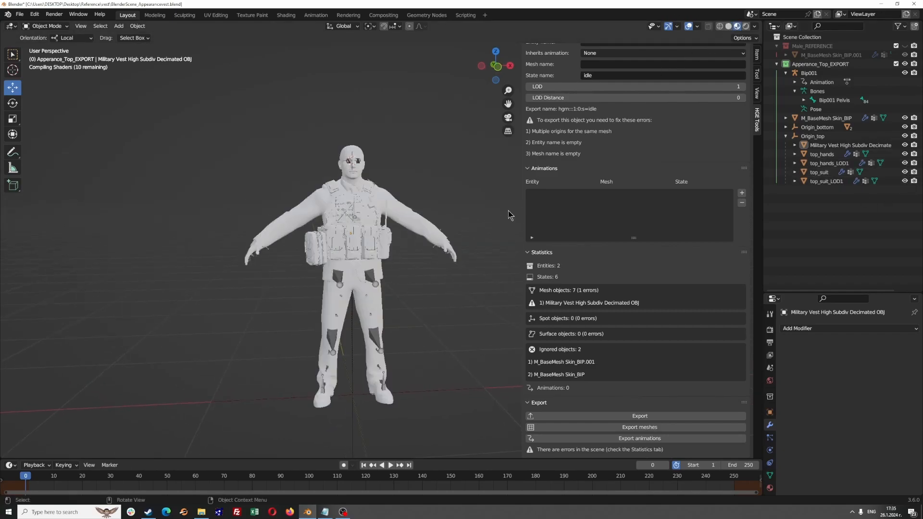
pyautogui.moveTo(433, 249); pyautogui.dragTo(429, 248, button='middle')
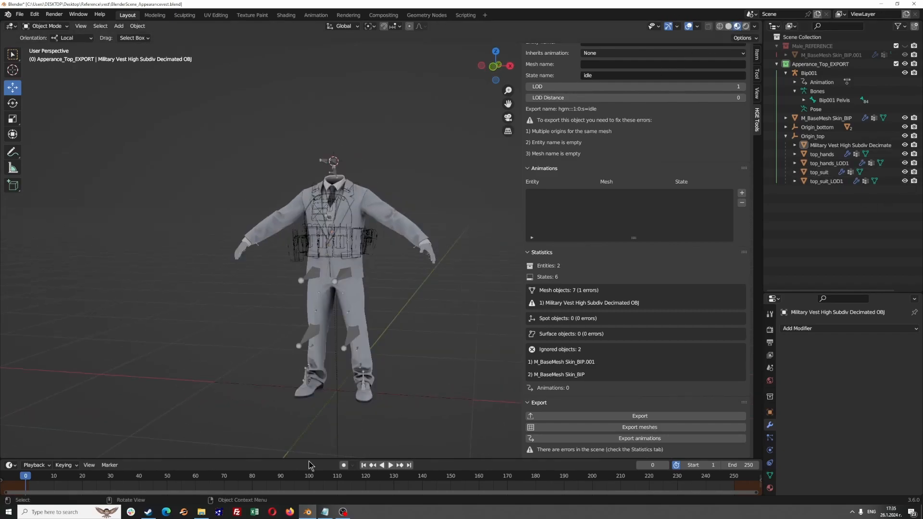
pyautogui.keyDown('shift'); pyautogui.moveTo(499, 196); pyautogui.dragTo(460, 197, button='middle'); pyautogui.keyUp('shift')
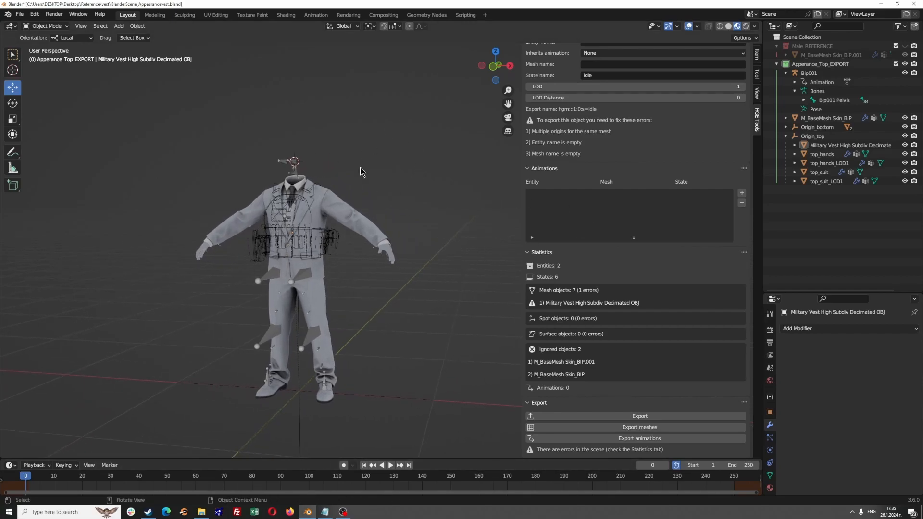
pyautogui.keyDown('shift'); pyautogui.moveTo(392, 195); pyautogui.dragTo(441, 210, button='middle'); pyautogui.keyUp('shift')
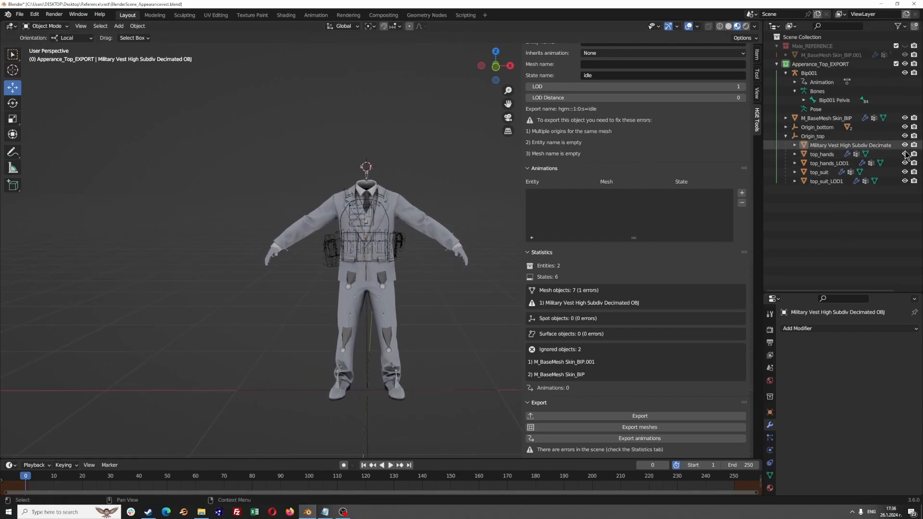
pyautogui.moveTo(399, 235); pyautogui.dragTo(392, 214, button='middle')
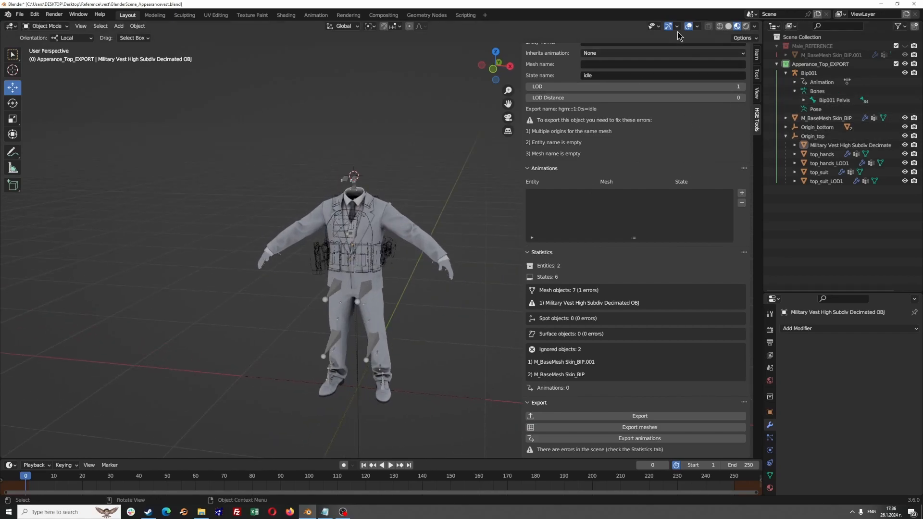
pyautogui.click(729, 27)
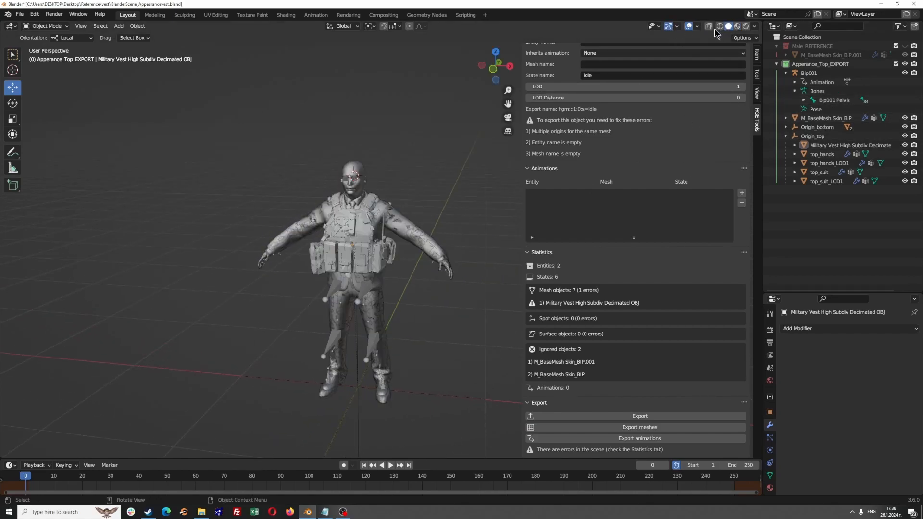
pyautogui.moveTo(478, 218); pyautogui.dragTo(394, 250, button='middle')
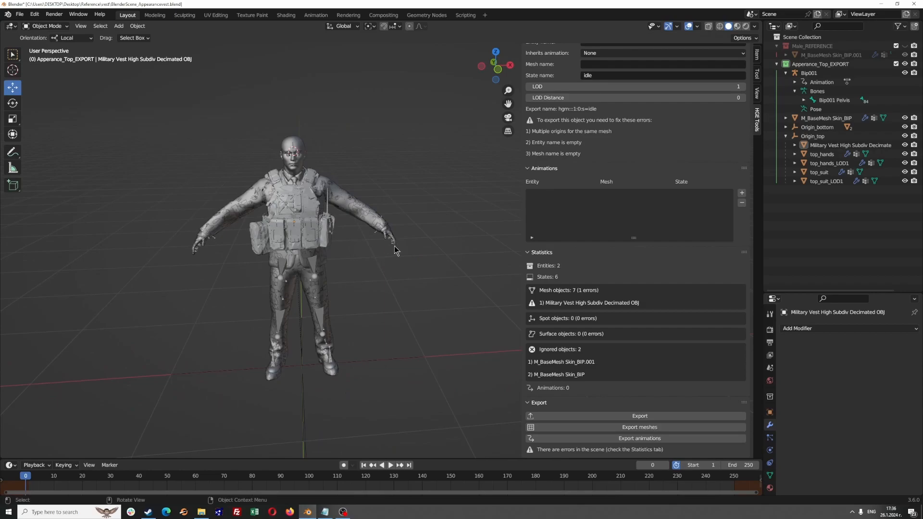
# Hide top_suit, top_suit_LOD1 and top_hands_LOD1 to leave the vest on the base body in close view.
pyautogui.click(360, 215)
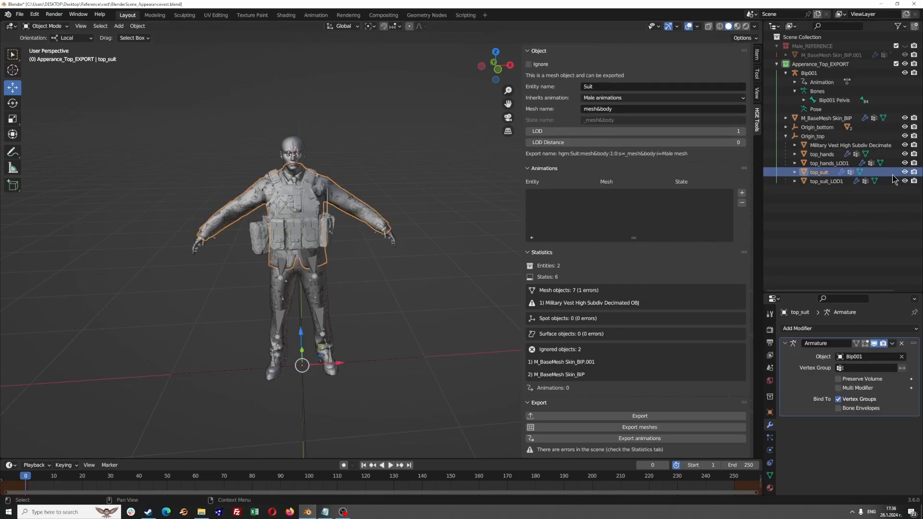
pyautogui.moveTo(904, 173)
pyautogui.mouseDown()
pyautogui.moveTo(904, 181)
pyautogui.moveTo(906, 158)
pyautogui.mouseUp()
pyautogui.moveTo(457, 163); pyautogui.dragTo(355, 249, button='middle')
pyautogui.keyDown('shift'); pyautogui.moveTo(313, 127); pyautogui.dragTo(332, 182, button='middle'); pyautogui.keyUp('shift')
pyautogui.scroll(2, 390, 278)
pyautogui.keyDown('shift'); pyautogui.moveTo(392, 276); pyautogui.dragTo(496, 263, button='middle'); pyautogui.keyUp('shift')
# Add an Armature modifier to the Military Vest mesh with Bip001 as its object.
pyautogui.click(358, 272)
pyautogui.click(414, 248)
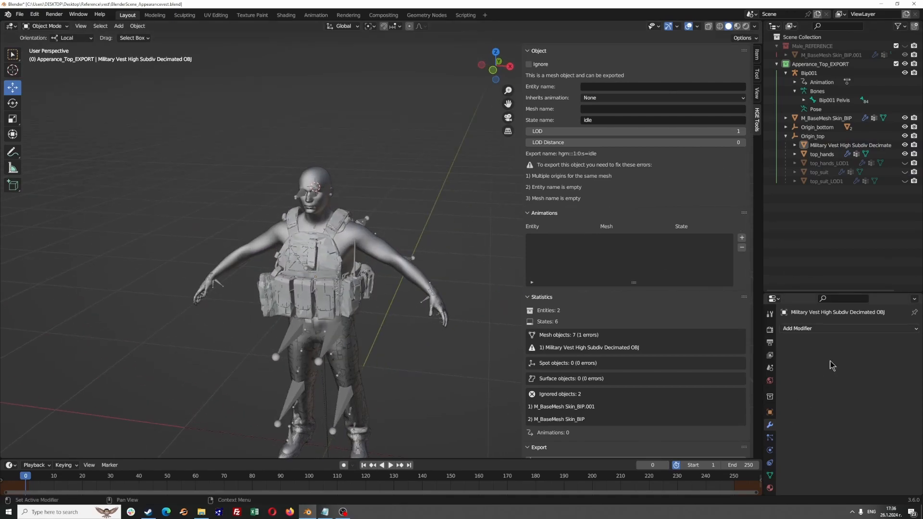
pyautogui.click(820, 328)
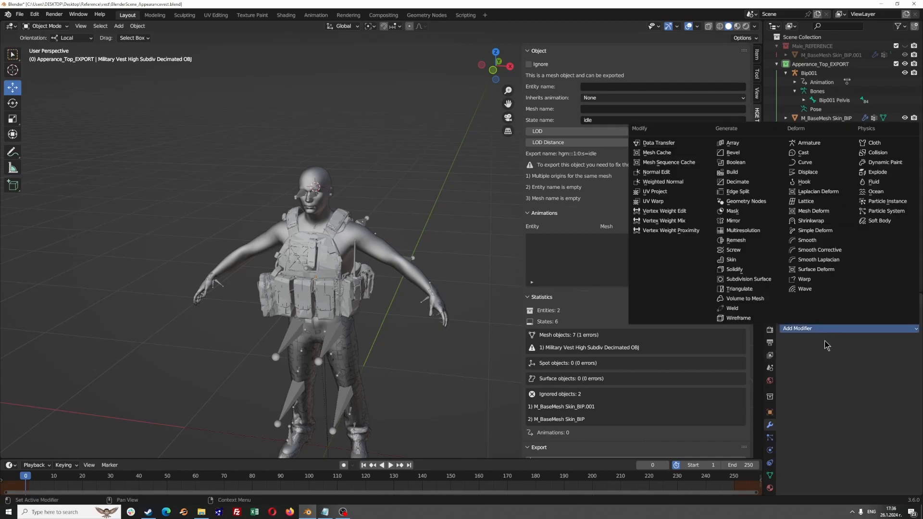
pyautogui.click(825, 142)
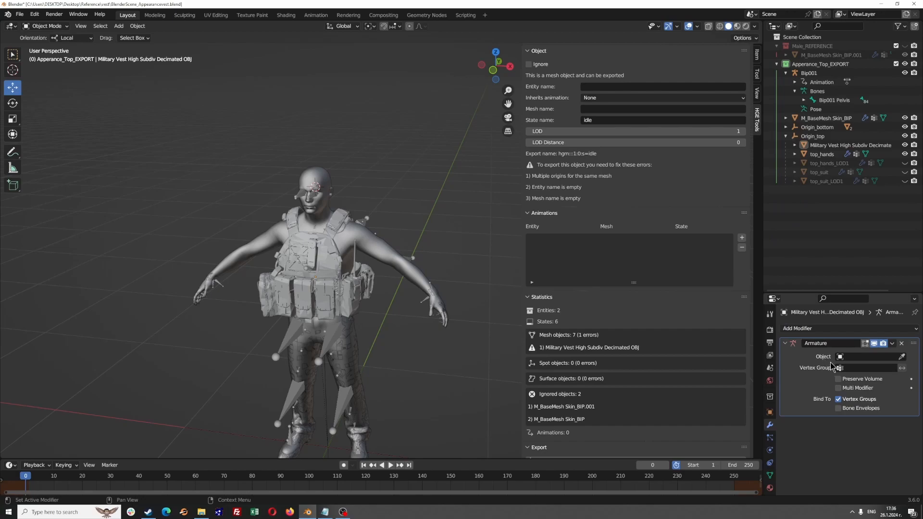
pyautogui.click(858, 356)
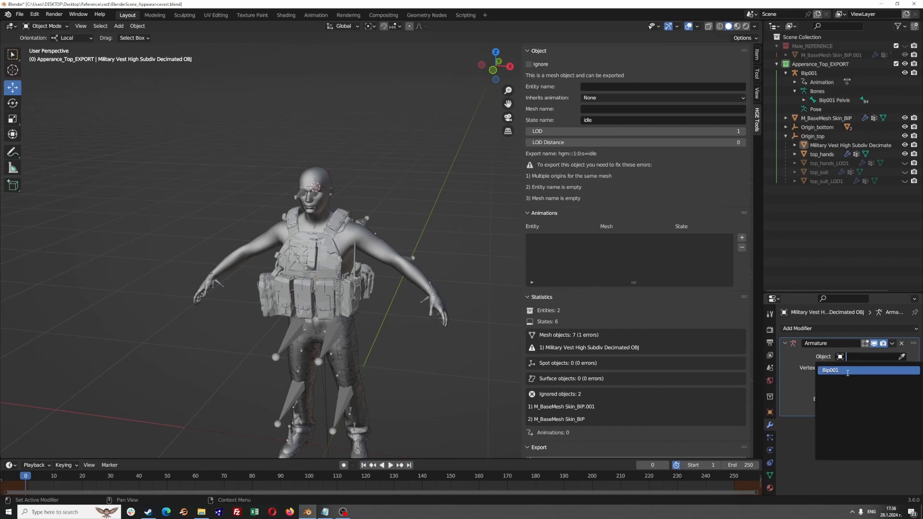
pyautogui.click(847, 370)
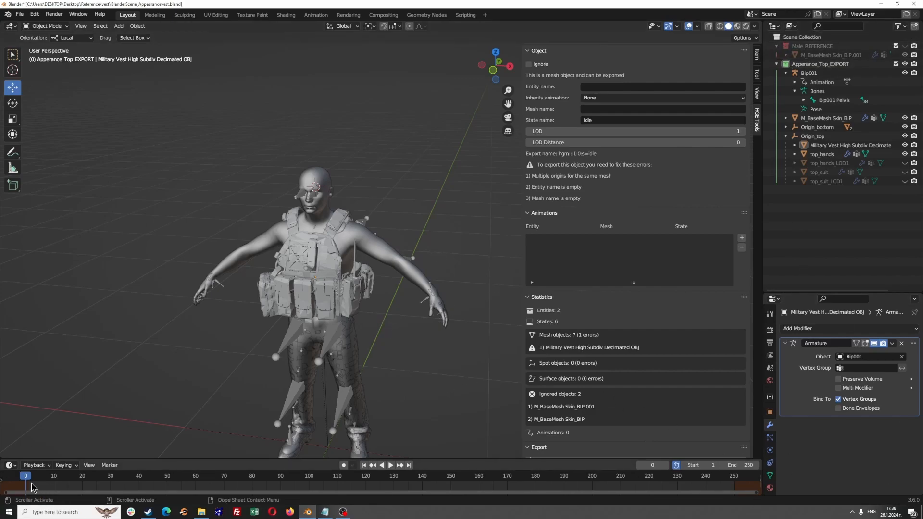
pyautogui.moveTo(24, 479)
pyautogui.mouseDown()
pyautogui.moveTo(76, 490)
pyautogui.moveTo(23, 492)
pyautogui.mouseUp()
pyautogui.moveTo(469, 399); pyautogui.dragTo(443, 370, button='middle')
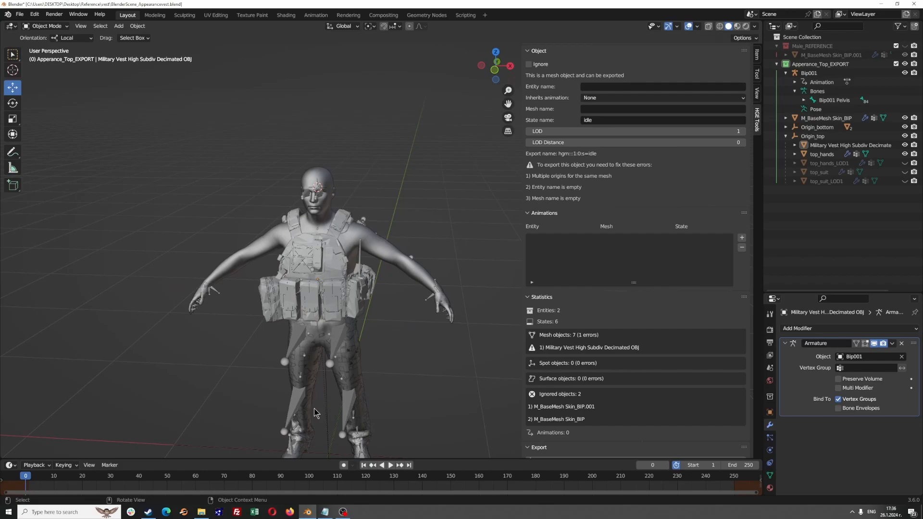
pyautogui.click(28, 481)
pyautogui.press('space')
pyautogui.press('Escape')
pyautogui.moveTo(261, 99); pyautogui.dragTo(470, 178, button='middle')
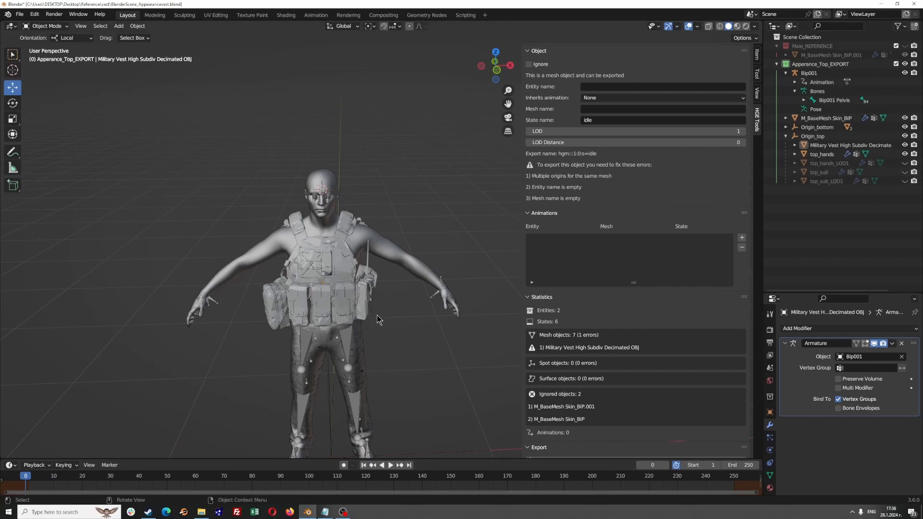
# Compare the vertex group lists of the Military Vest mesh and the M_BaseMesh Skin_BIP mesh.
pyautogui.click(337, 317)
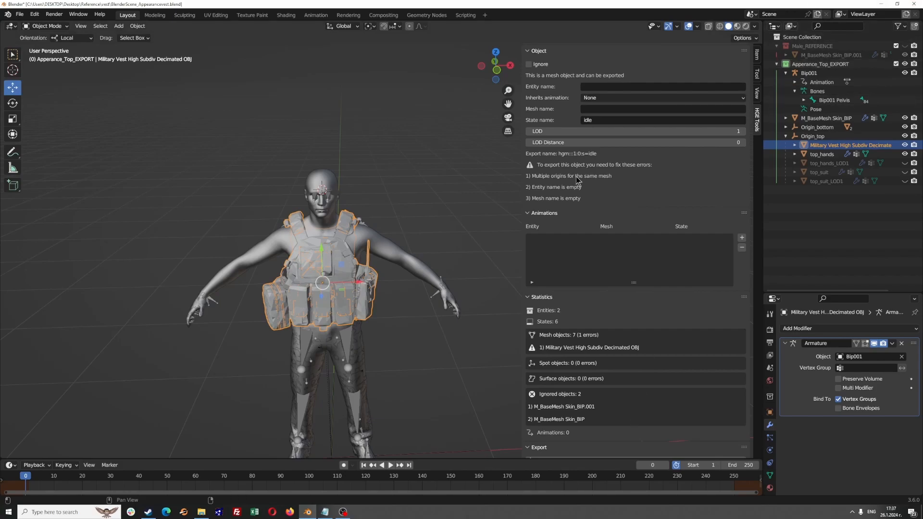
pyautogui.click(770, 475)
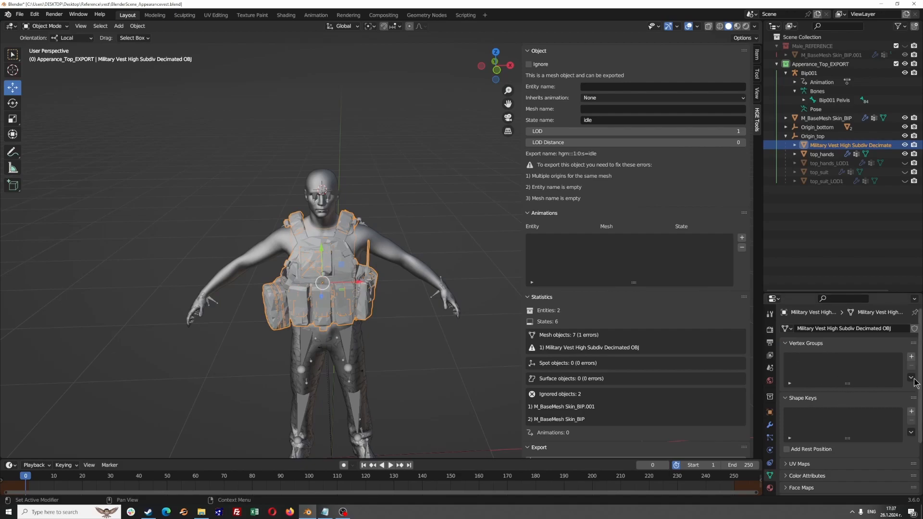
pyautogui.scroll(-1, 398, 226)
pyautogui.scroll(1, 397, 226)
pyautogui.moveTo(397, 226); pyautogui.dragTo(383, 232, button='middle')
pyautogui.scroll(-1, 389, 231)
pyautogui.scroll(1, 434, 255)
pyautogui.moveTo(433, 255); pyautogui.dragTo(446, 245, button='middle')
pyautogui.click(429, 191)
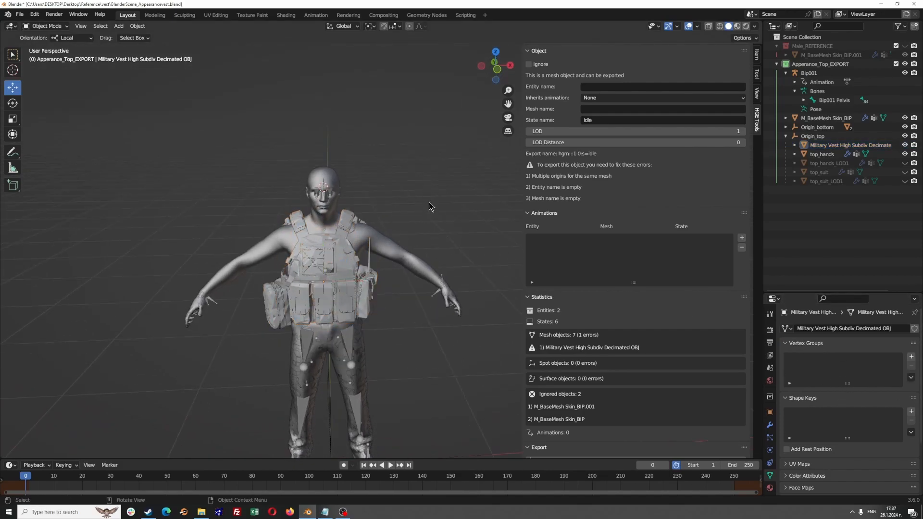
pyautogui.click(405, 247)
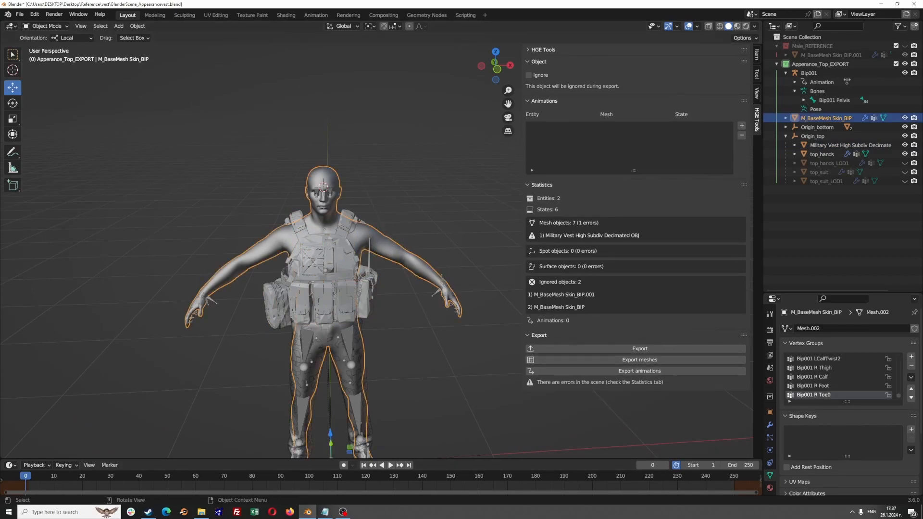
# Select the M_BaseMesh Skin_BIP body together with the Military Vest as the active object and enter Weight Paint mode.
pyautogui.keyDown('shift'); pyautogui.click(345, 309); pyautogui.keyUp('shift')
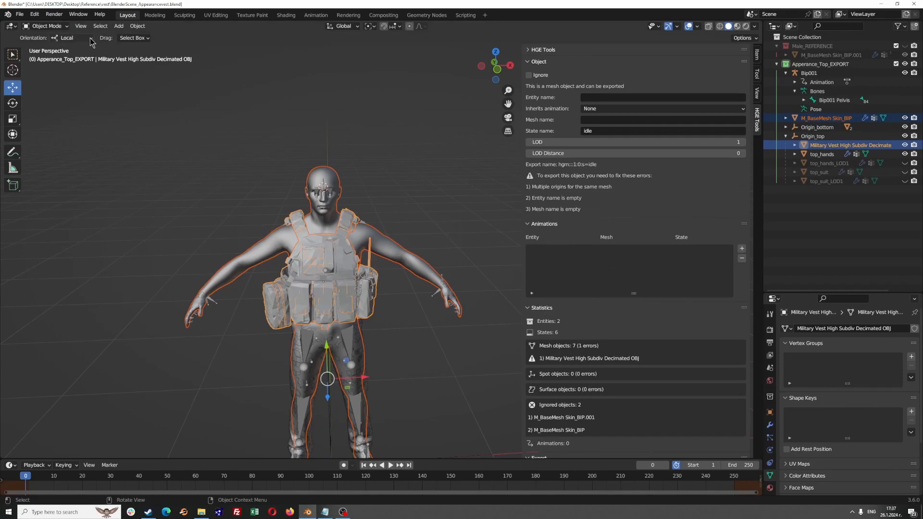
pyautogui.click(49, 28)
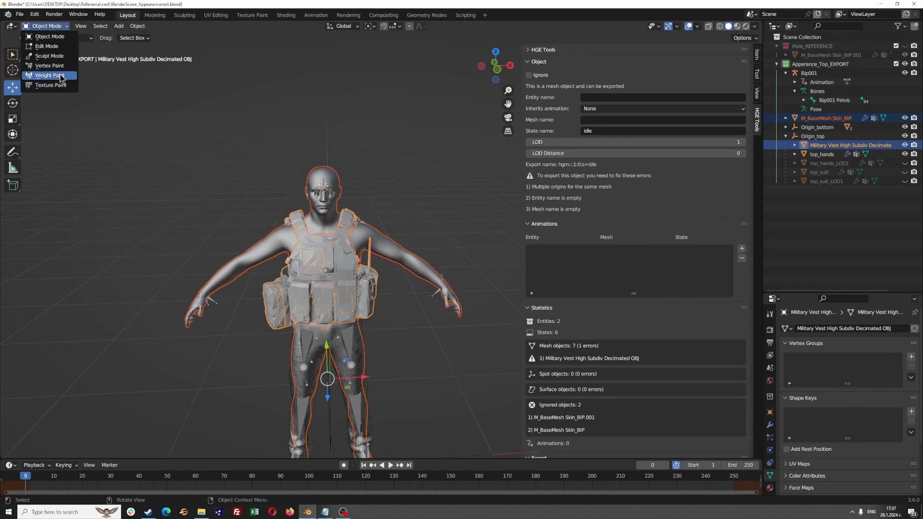
pyautogui.click(60, 77)
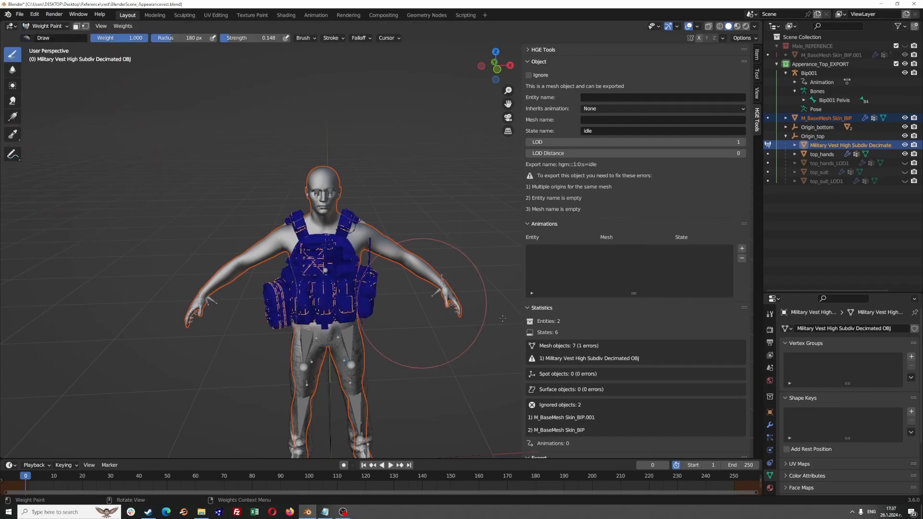
pyautogui.moveTo(423, 238); pyautogui.dragTo(475, 235, button='middle')
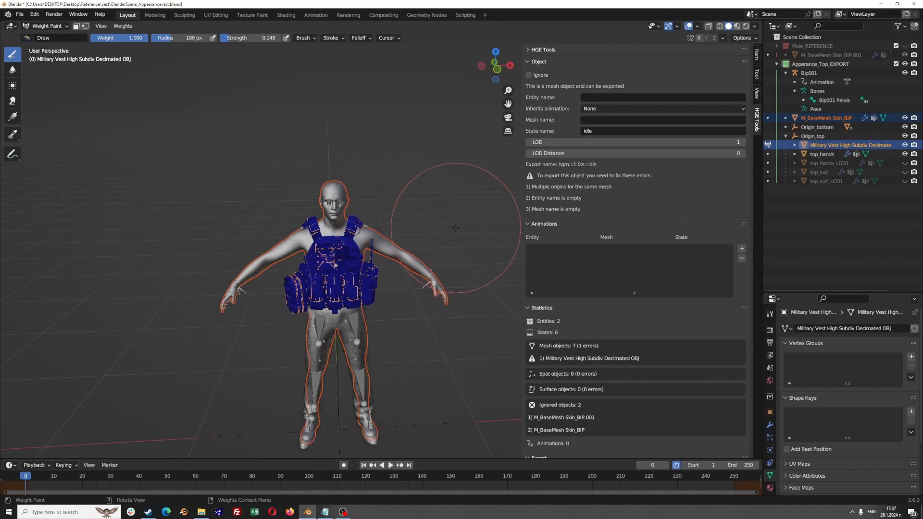
pyautogui.moveTo(423, 176); pyautogui.dragTo(227, 63, button='middle')
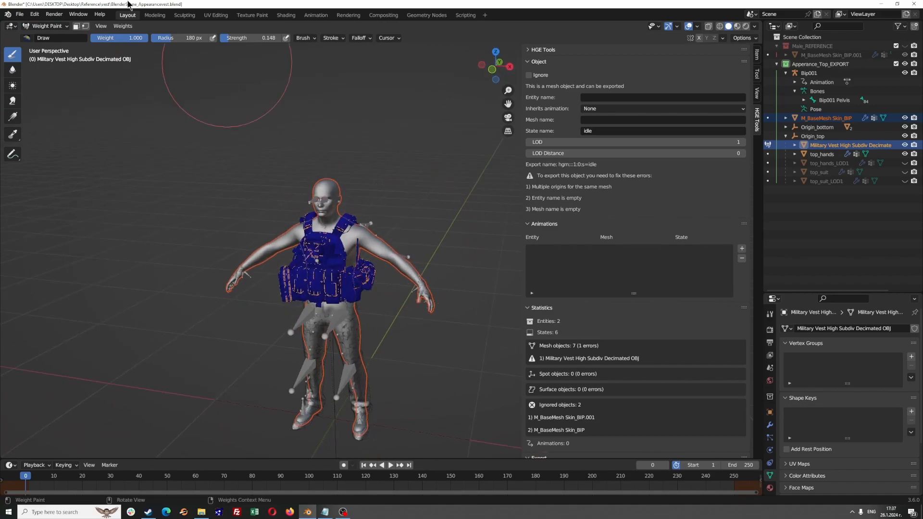
pyautogui.click(122, 26)
pyautogui.moveTo(308, 135); pyautogui.dragTo(350, 120, button='middle')
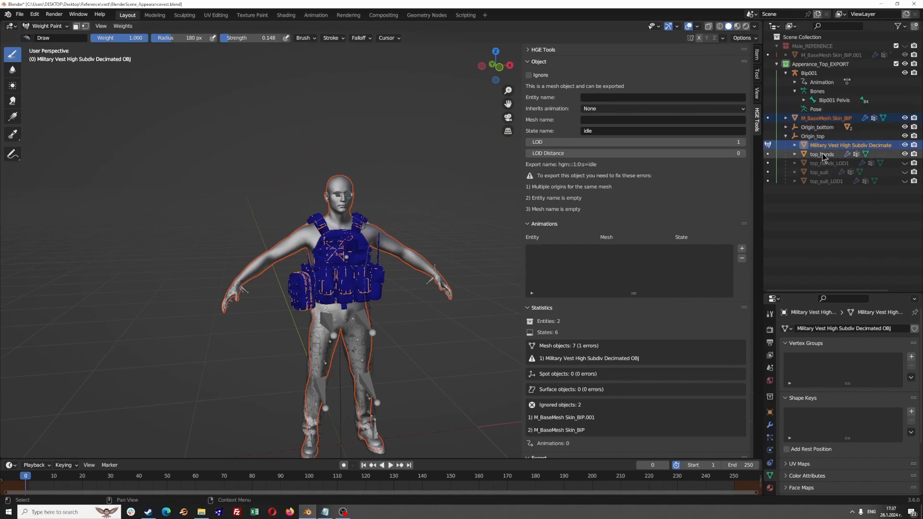
pyautogui.moveTo(409, 231); pyautogui.dragTo(296, 236, button='middle')
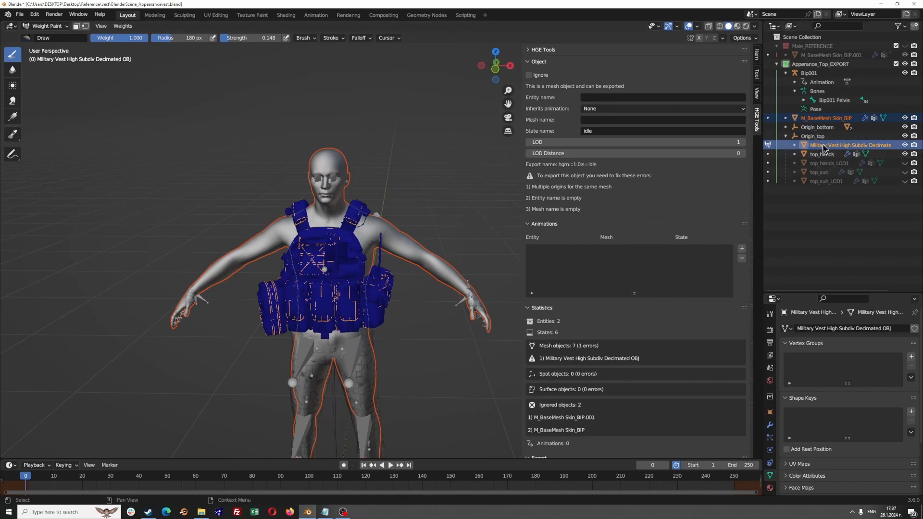
# Transfer the body's weights to the Military Vest with source layers matched By Name, and check the vest's vertex group list.
pyautogui.click(129, 27)
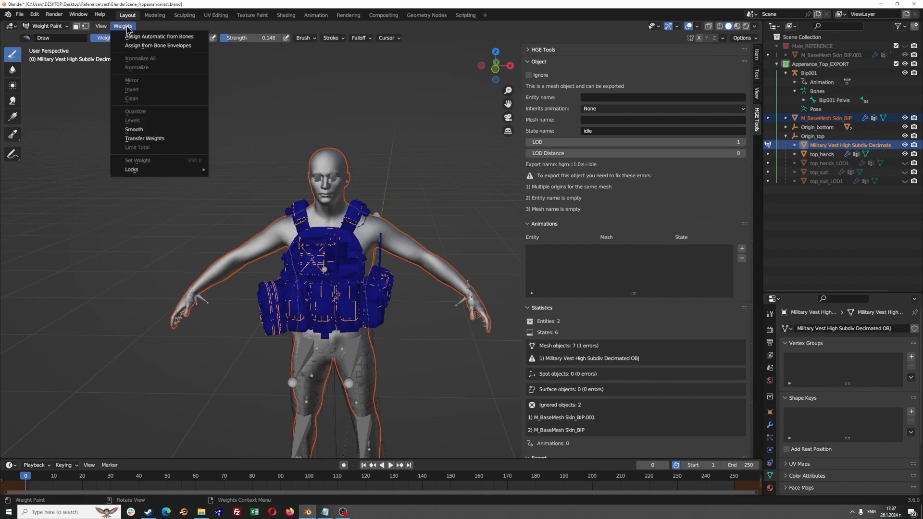
pyautogui.click(158, 138)
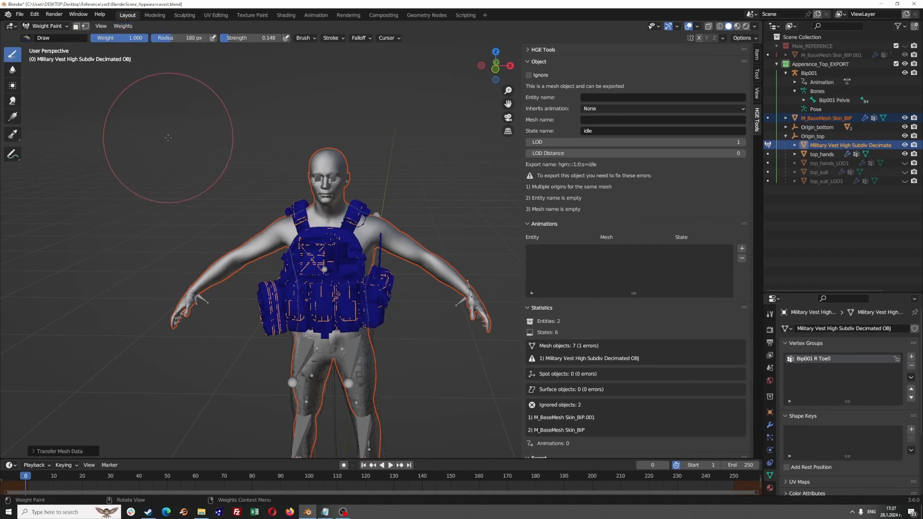
pyautogui.click(59, 451)
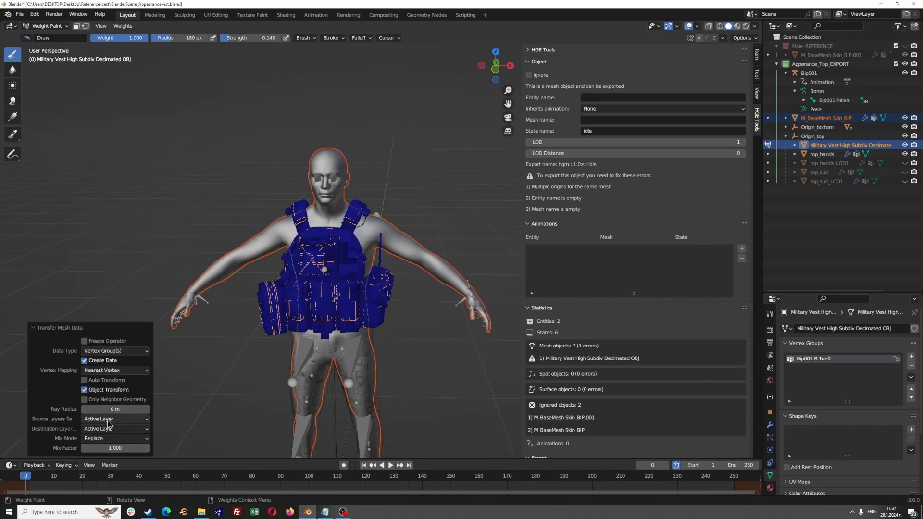
pyautogui.click(100, 423)
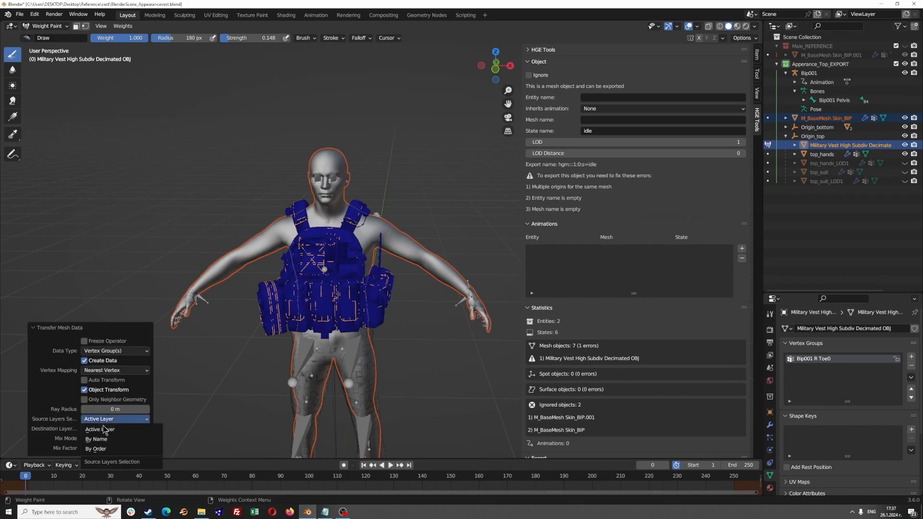
pyautogui.click(106, 442)
pyautogui.scroll(-5, 818, 368)
pyautogui.scroll(-7, 833, 373)
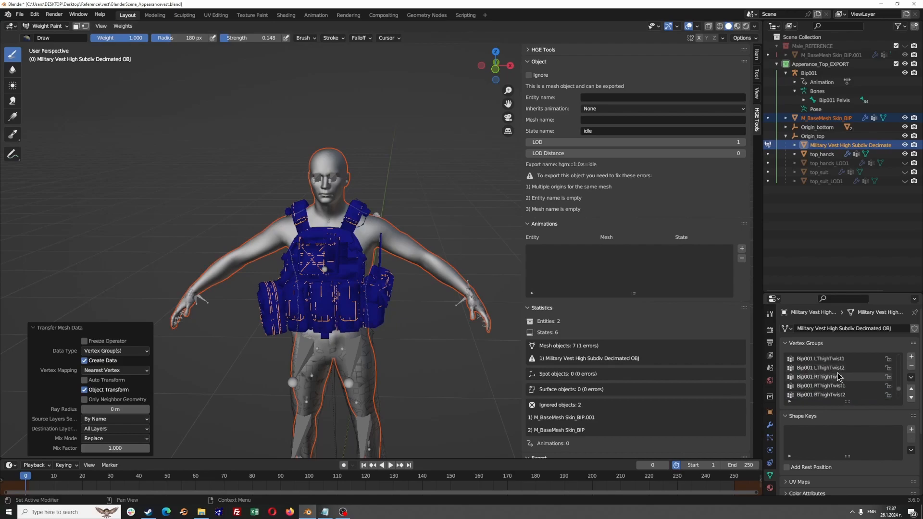
pyautogui.moveTo(900, 391); pyautogui.dragTo(902, 368)
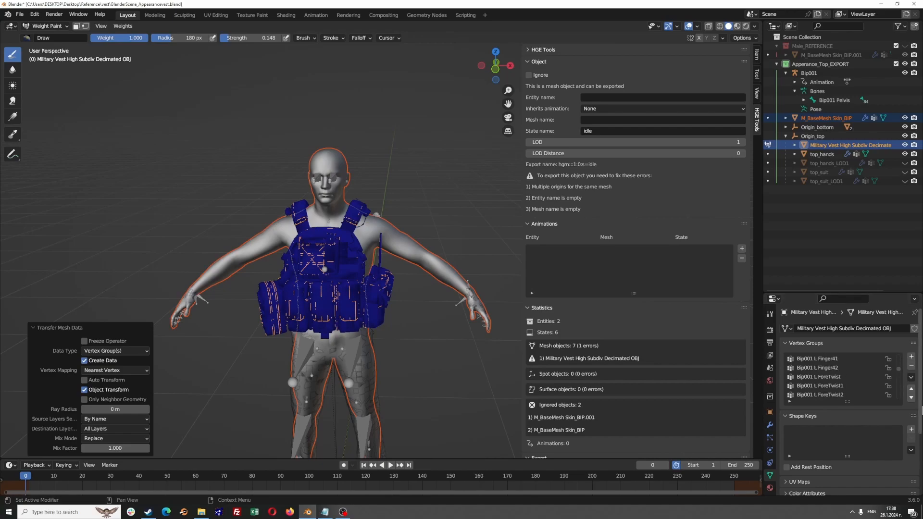
# Switch the Military Vest from Weight Paint back to Object Mode.
pyautogui.moveTo(407, 308); pyautogui.dragTo(383, 315, button='middle')
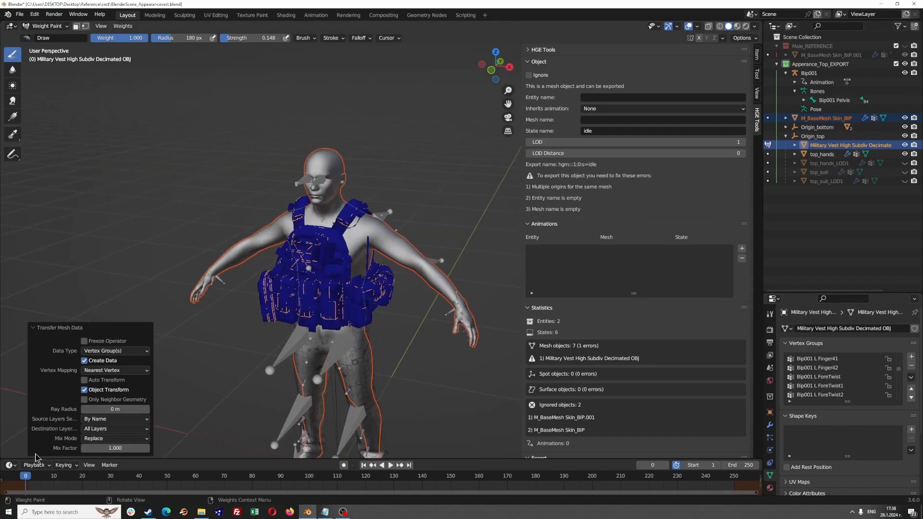
pyautogui.moveTo(23, 484)
pyautogui.mouseDown()
pyautogui.moveTo(66, 485)
pyautogui.moveTo(26, 485)
pyautogui.mouseUp()
pyautogui.moveTo(348, 145); pyautogui.dragTo(356, 135, button='middle')
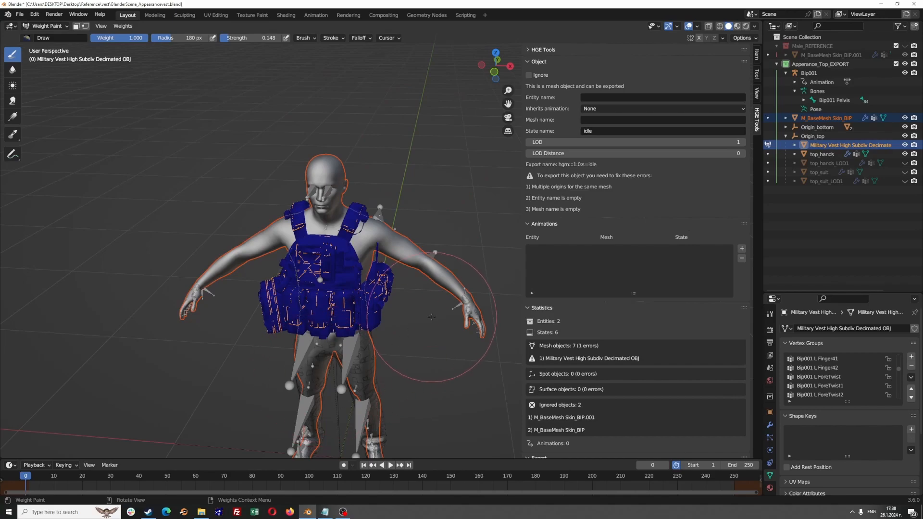
pyautogui.moveTo(372, 150); pyautogui.dragTo(398, 152, button='middle')
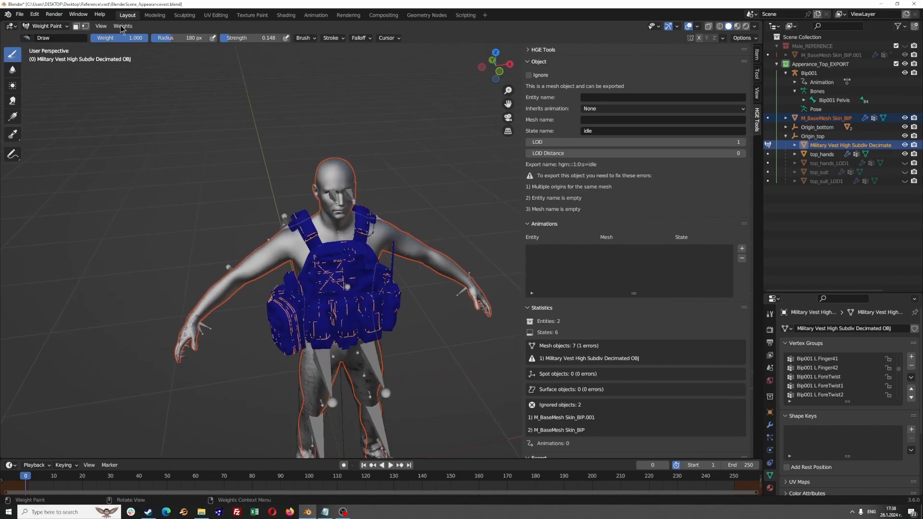
pyautogui.click(53, 26)
pyautogui.click(41, 37)
pyautogui.moveTo(483, 194); pyautogui.dragTo(504, 145, button='middle')
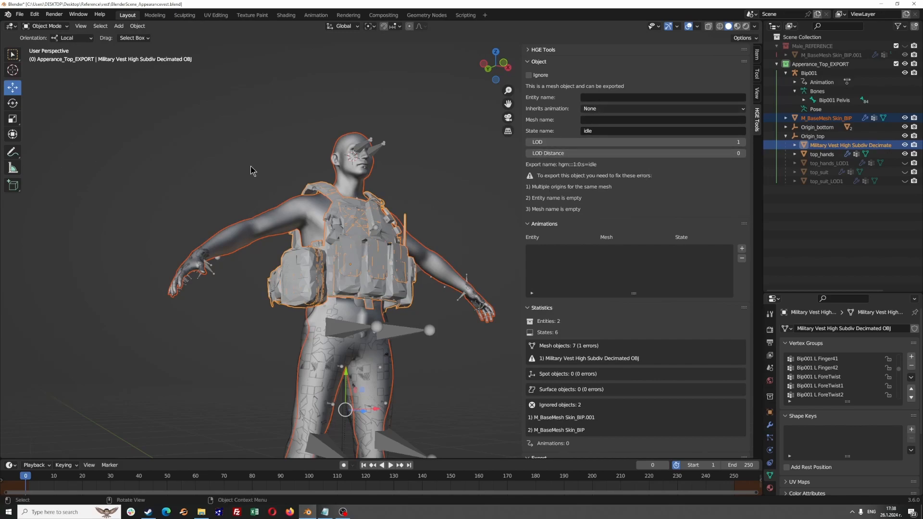
pyautogui.moveTo(227, 169); pyautogui.dragTo(205, 194, button='middle')
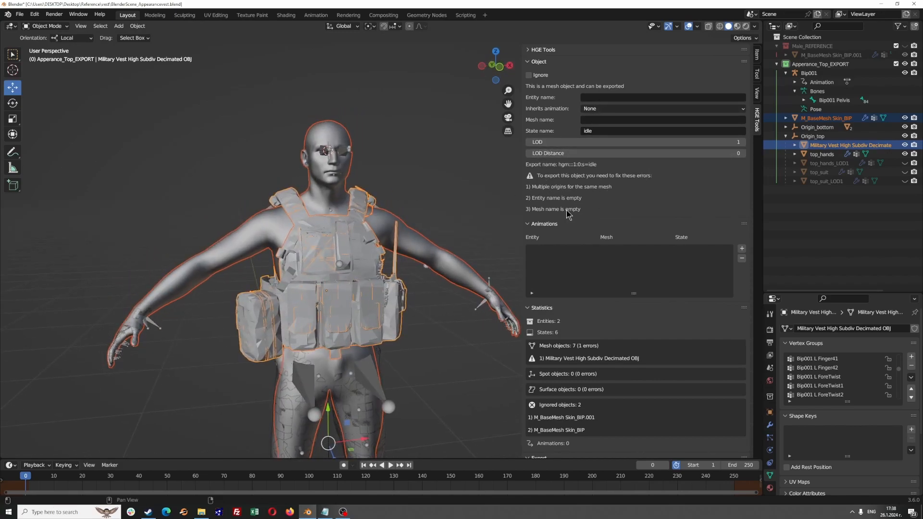
# Set both the entity name and the mesh name of the Military Vest to Vest.
pyautogui.click(601, 98)
pyautogui.press('Tab')
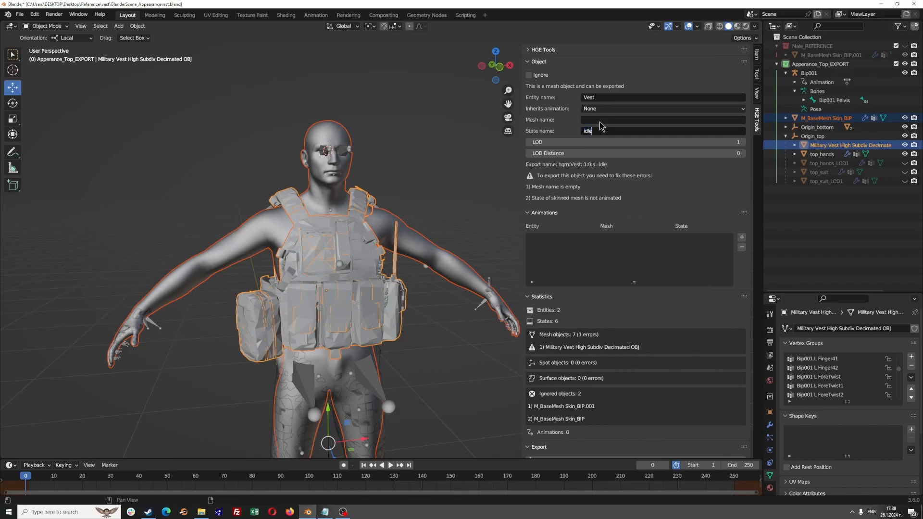
pyautogui.click(595, 121)
pyautogui.write('Vest')
pyautogui.press('Return')
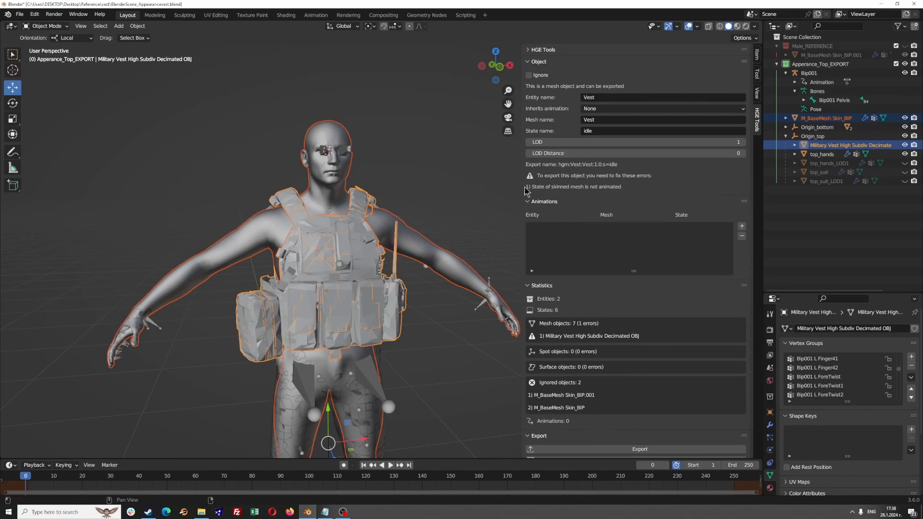
pyautogui.moveTo(435, 228); pyautogui.dragTo(415, 234, button='middle')
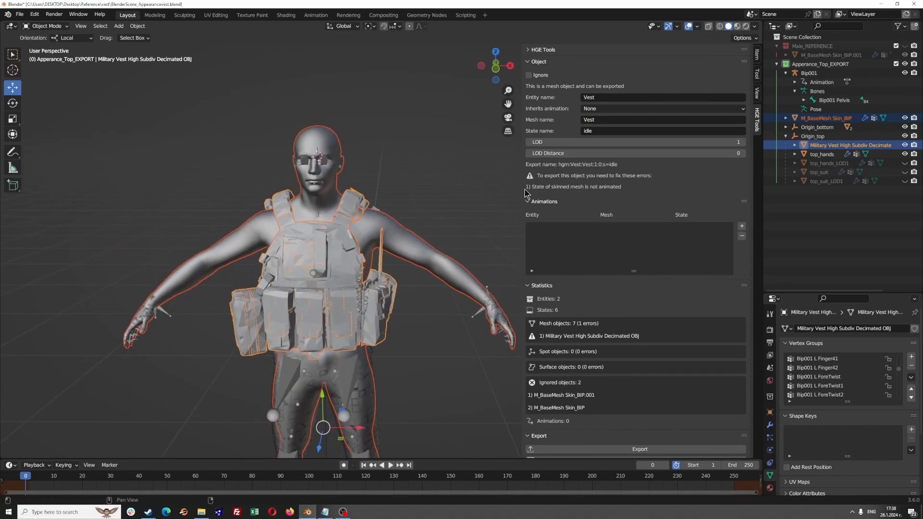
# Make the Military Vest inherit the Male animations.
pyautogui.rightClick(591, 151)
pyautogui.click(602, 110)
pyautogui.click(596, 110)
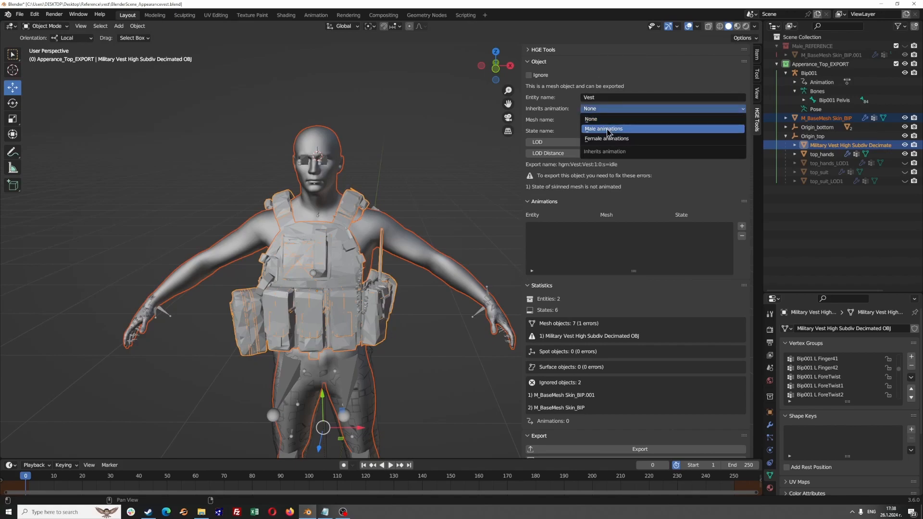
pyautogui.click(607, 133)
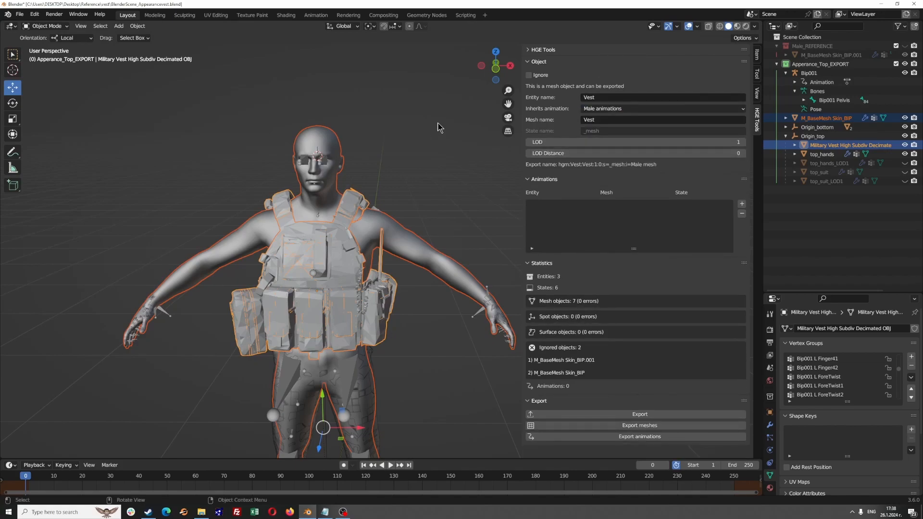
pyautogui.moveTo(378, 153); pyautogui.dragTo(317, 161, button='middle')
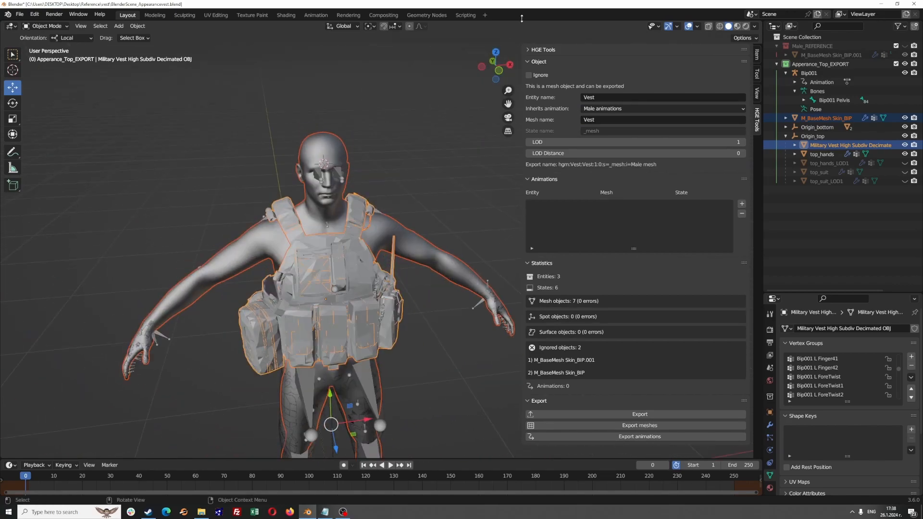
# Load color.png as the base color map of the vest's Haemimont material.
pyautogui.click(737, 26)
pyautogui.click(728, 26)
pyautogui.click(770, 487)
pyautogui.scroll(-3, 847, 408)
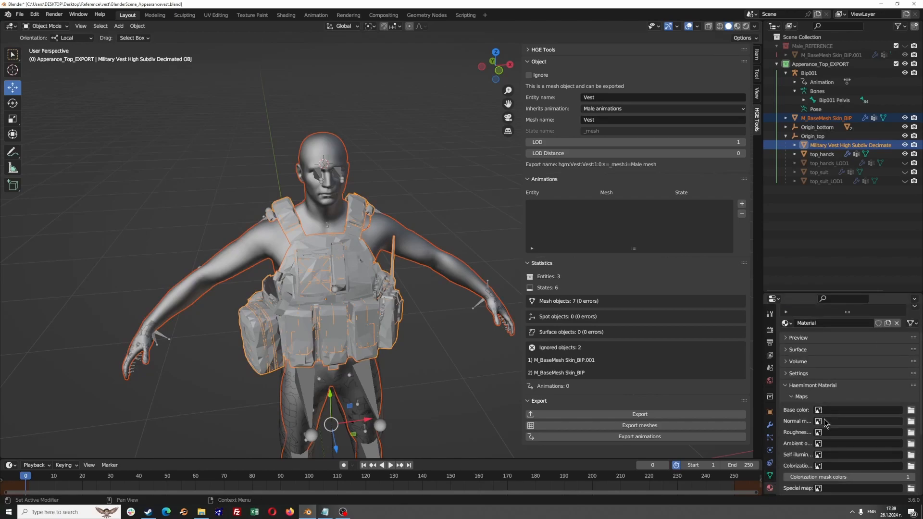
pyautogui.click(911, 410)
pyautogui.doubleClick(356, 201)
pyautogui.moveTo(500, 192); pyautogui.dragTo(390, 241, button='middle')
pyautogui.moveTo(393, 126); pyautogui.dragTo(407, 199, button='middle')
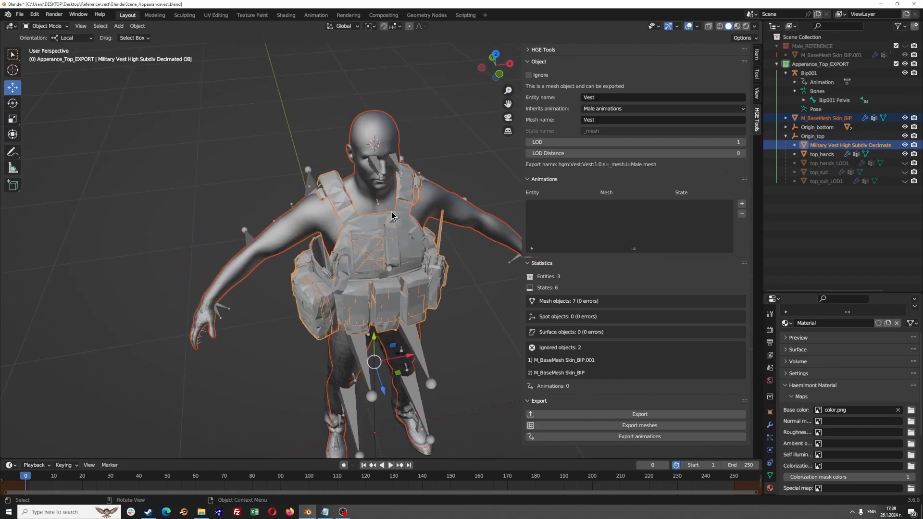
# Try to export only the Vest entity, excluding all Suit and BP meshes.
pyautogui.click(645, 415)
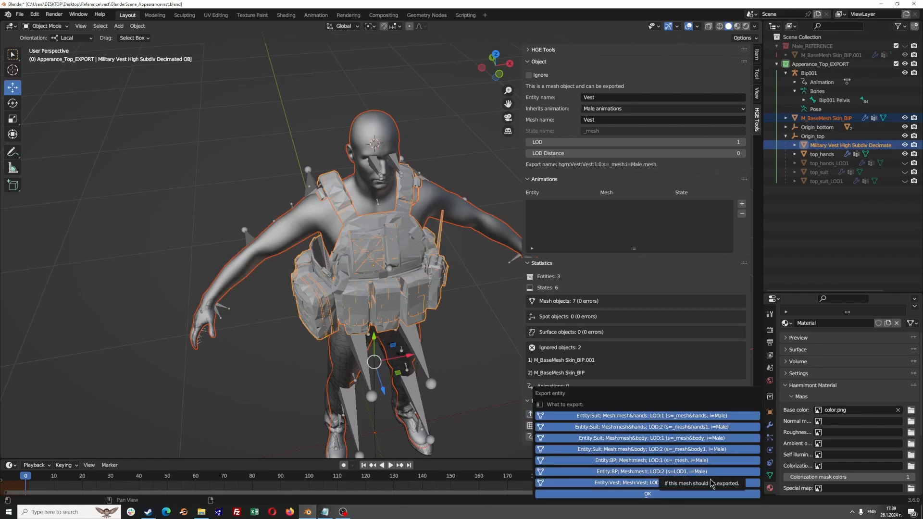
pyautogui.moveTo(657, 474); pyautogui.dragTo(652, 416)
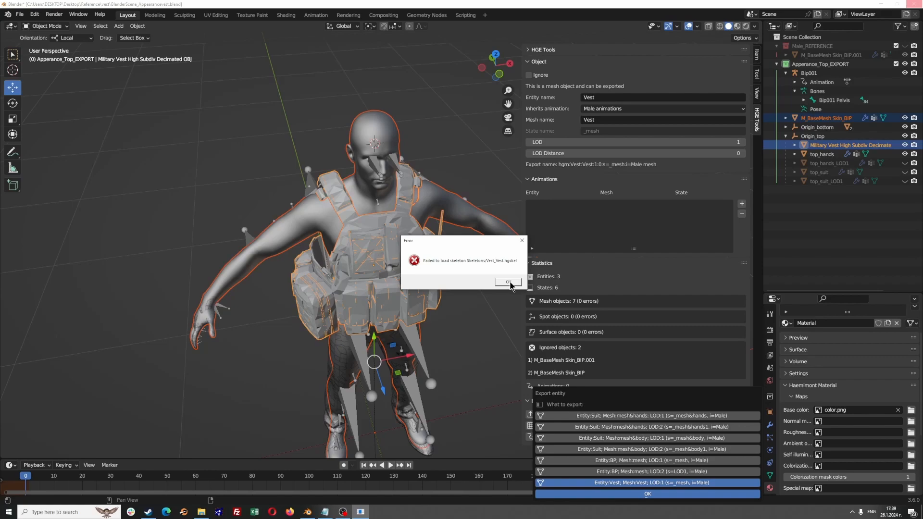
pyautogui.click(509, 282)
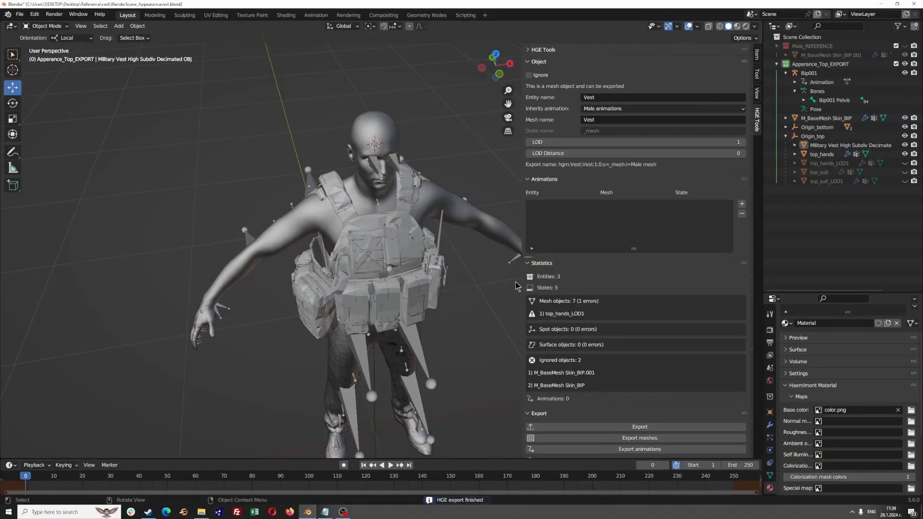
# Select the Military Vest and retry the export with only its Vest entity mesh included.
pyautogui.click(642, 428)
pyautogui.moveTo(624, 473); pyautogui.dragTo(620, 423)
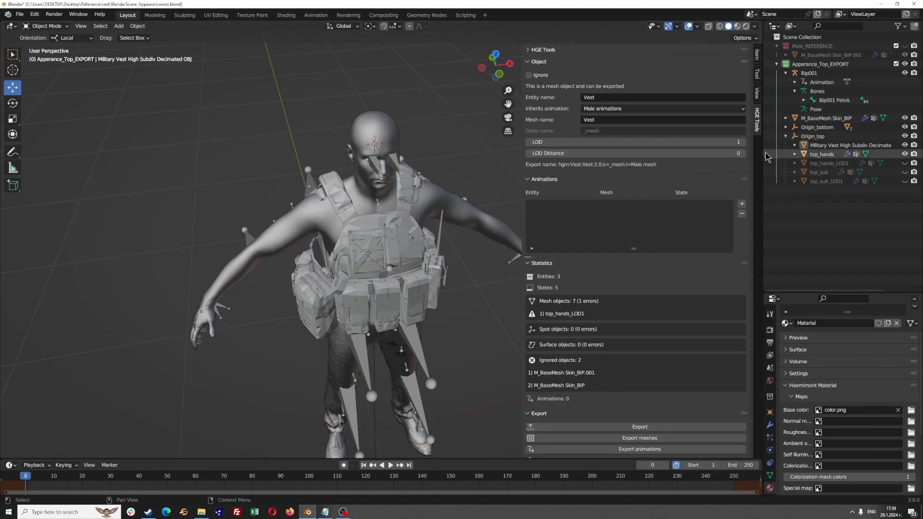
pyautogui.click(388, 305)
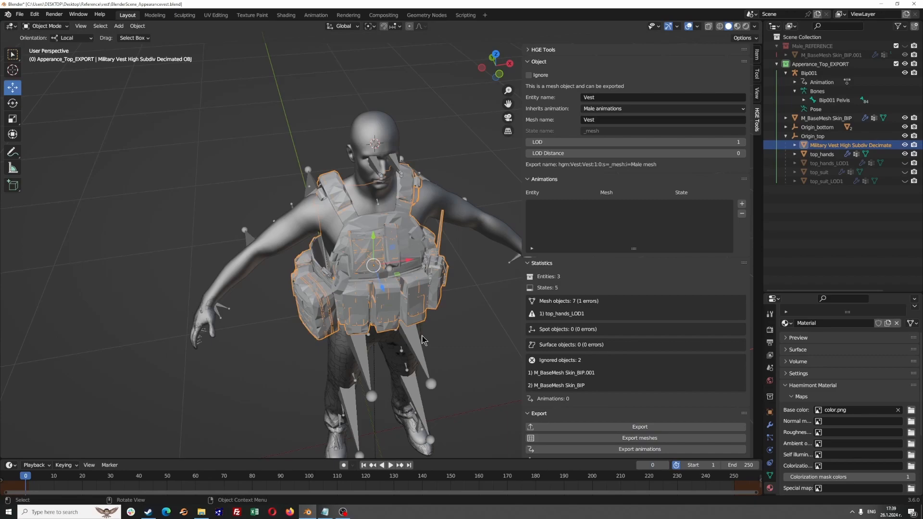
pyautogui.click(640, 427)
pyautogui.moveTo(647, 473); pyautogui.dragTo(644, 413)
pyautogui.click(643, 496)
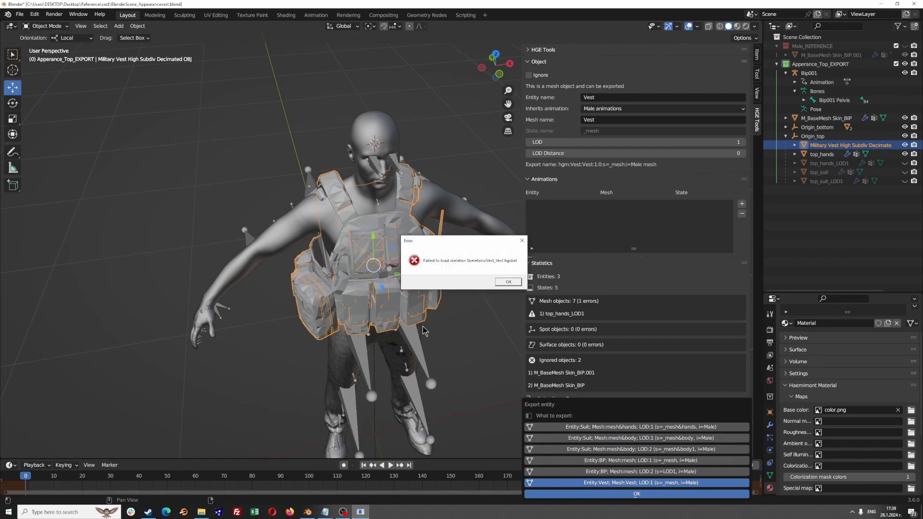
pyautogui.click(507, 282)
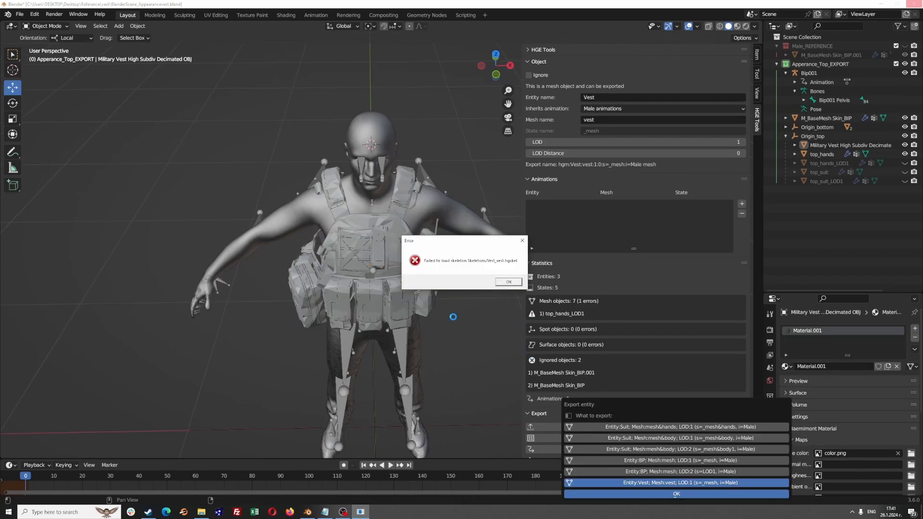
# Dismiss the export error and change the vest's mesh name to mesh.
pyautogui.click(513, 282)
pyautogui.click(600, 120)
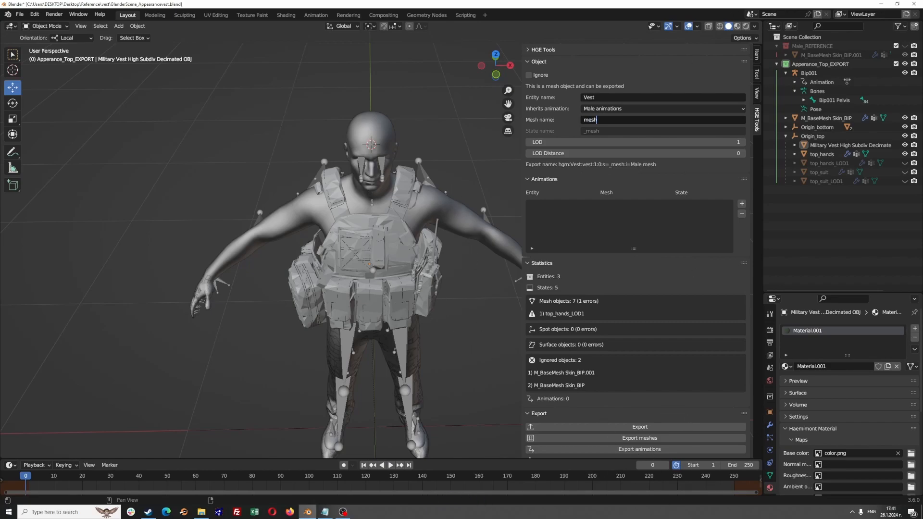
pyautogui.click(620, 427)
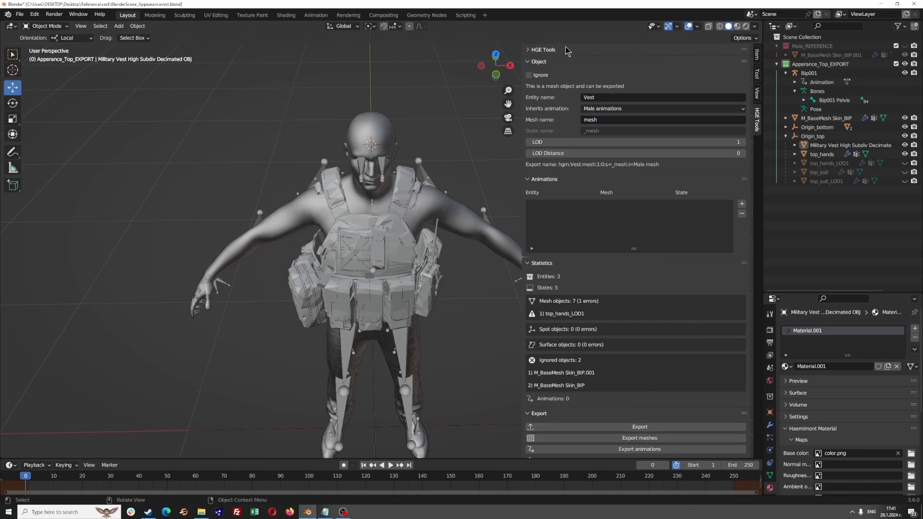
# Export only the Vest entity's LOD 1 mesh, and open the Jagged Alliance 3 ExportedEntities folder in File Explorer.
pyautogui.click(647, 427)
pyautogui.moveTo(644, 472); pyautogui.dragTo(638, 418)
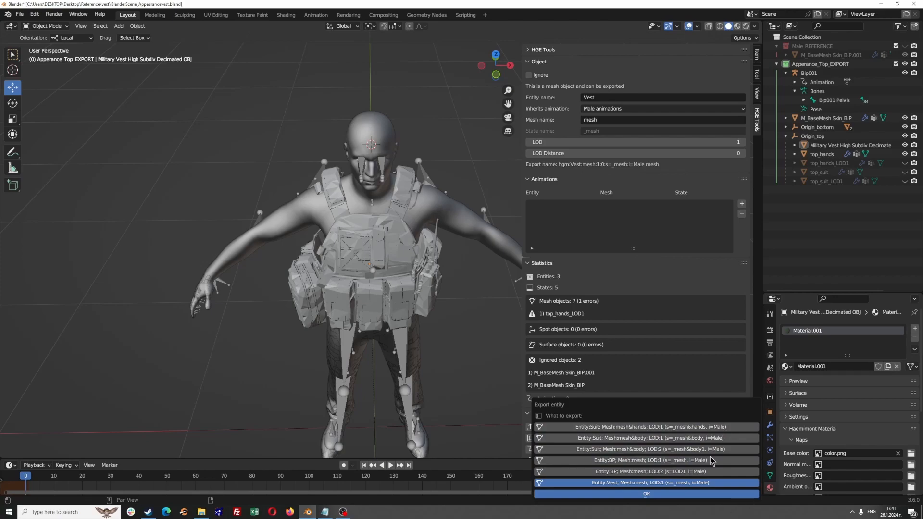
pyautogui.press('Return')
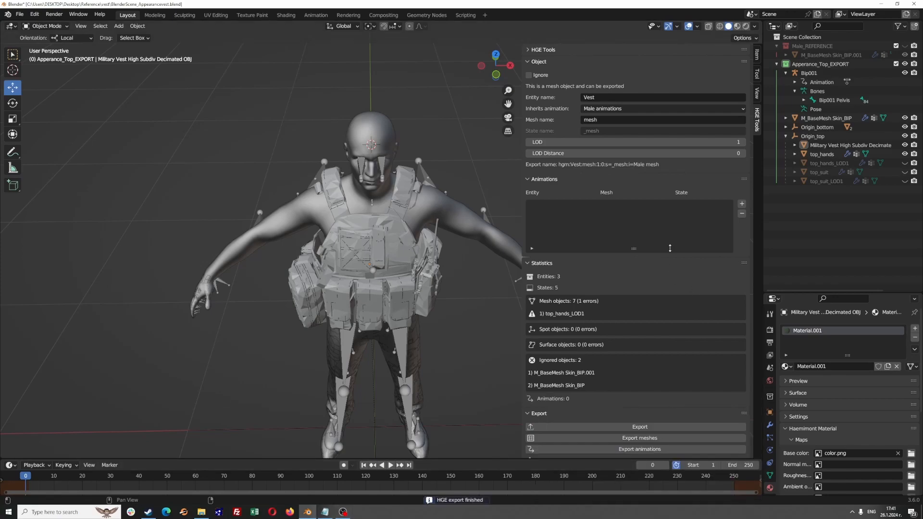
pyautogui.moveTo(620, 238); pyautogui.dragTo(782, 295, button='middle')
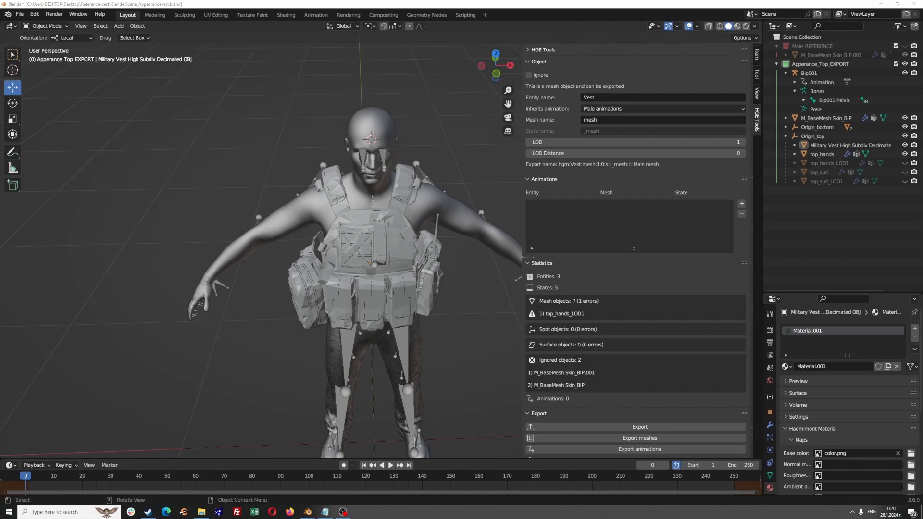
pyautogui.hotkey('alt', 'Tab')
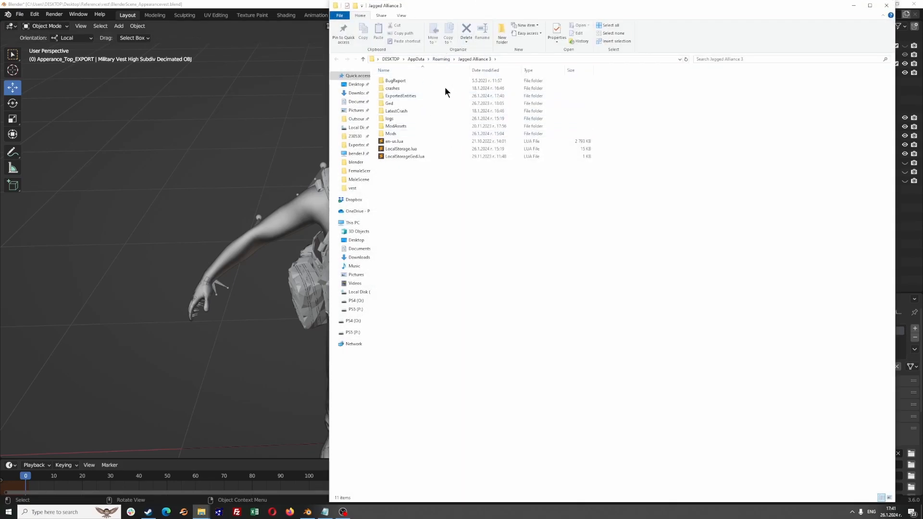
pyautogui.doubleClick(413, 96)
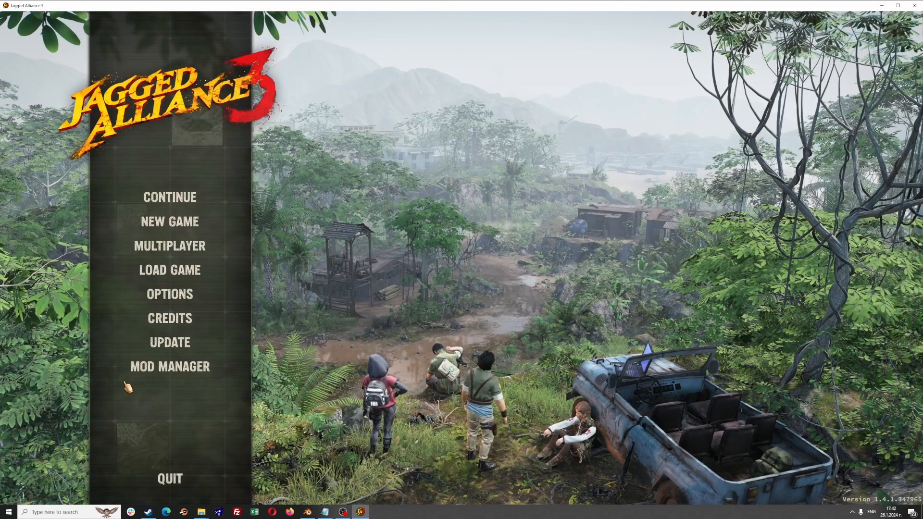
# In Jagged Alliance 3, open the mod editor from the mod manager and load the New IMP merc mod for editing.
pyautogui.click(159, 366)
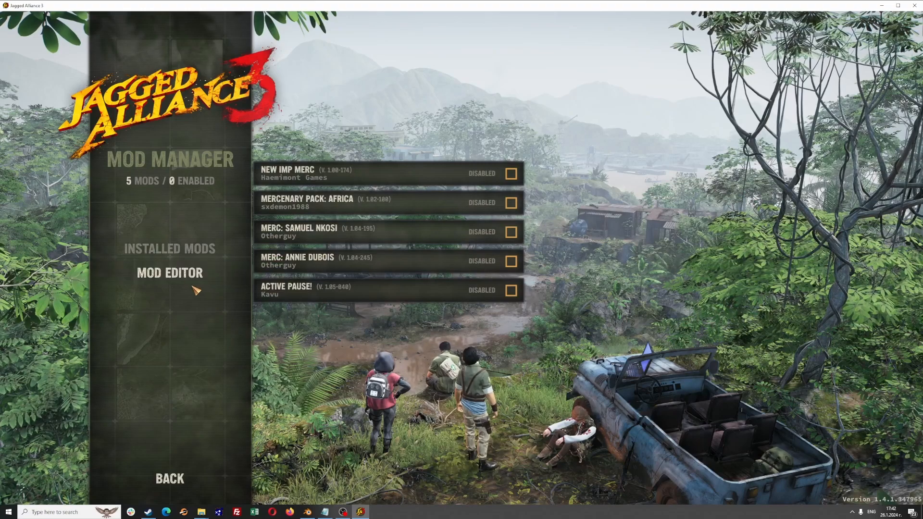
pyautogui.click(191, 278)
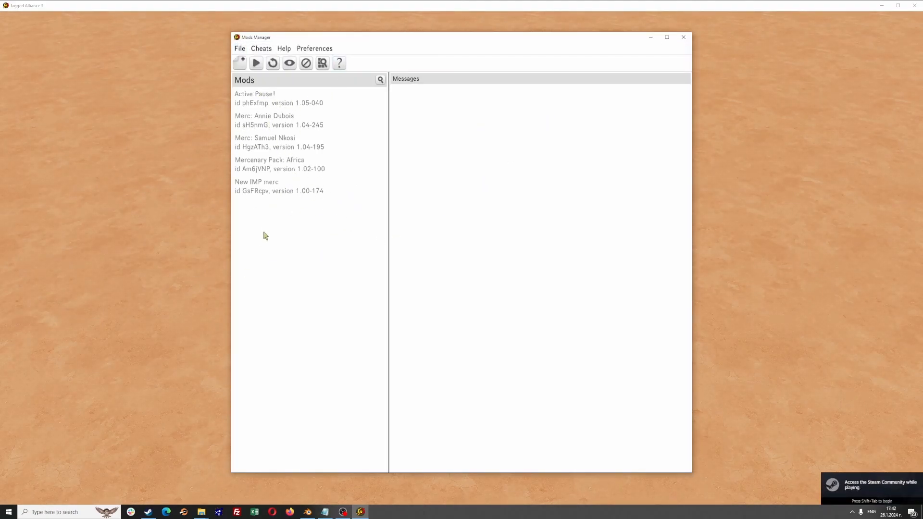
pyautogui.click(239, 185)
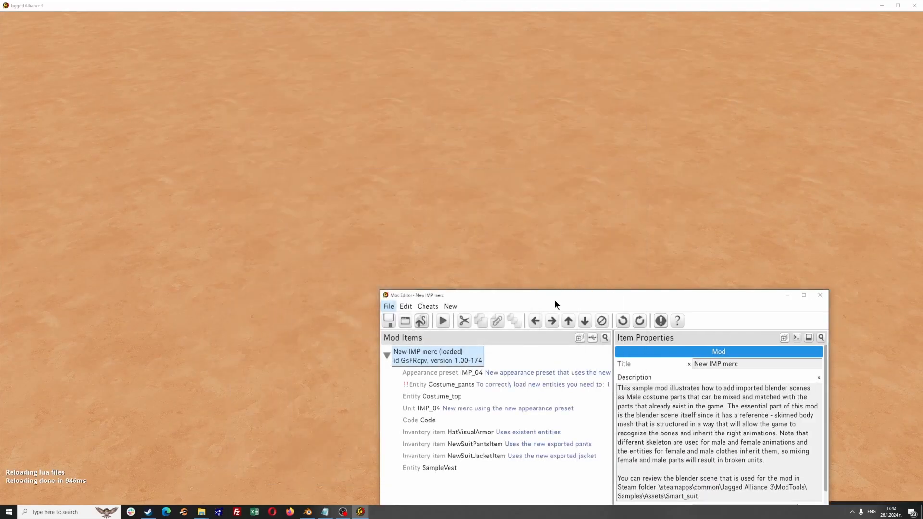
pyautogui.moveTo(550, 294); pyautogui.dragTo(493, 57)
# Choose Vest.ent from ExportedEntities as the SampleVest entity's import source and import its entity files.
pyautogui.click(379, 231)
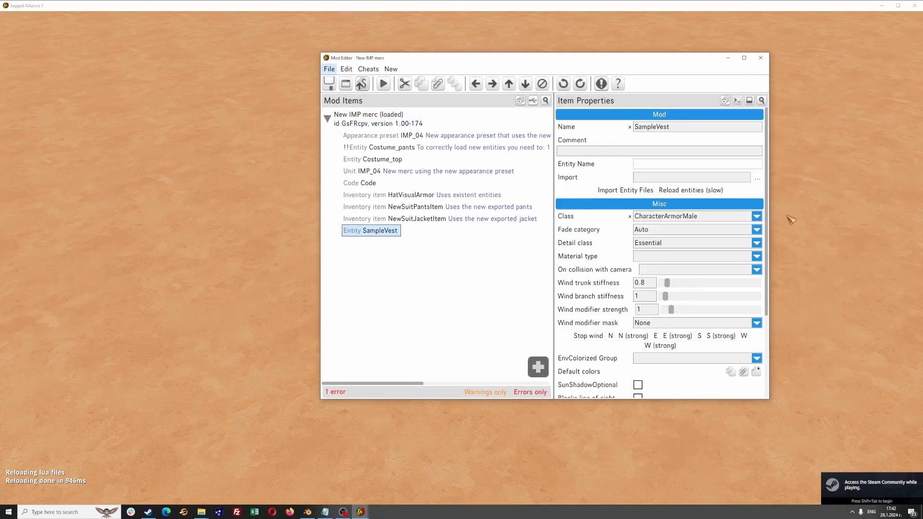
pyautogui.click(758, 177)
pyautogui.doubleClick(307, 282)
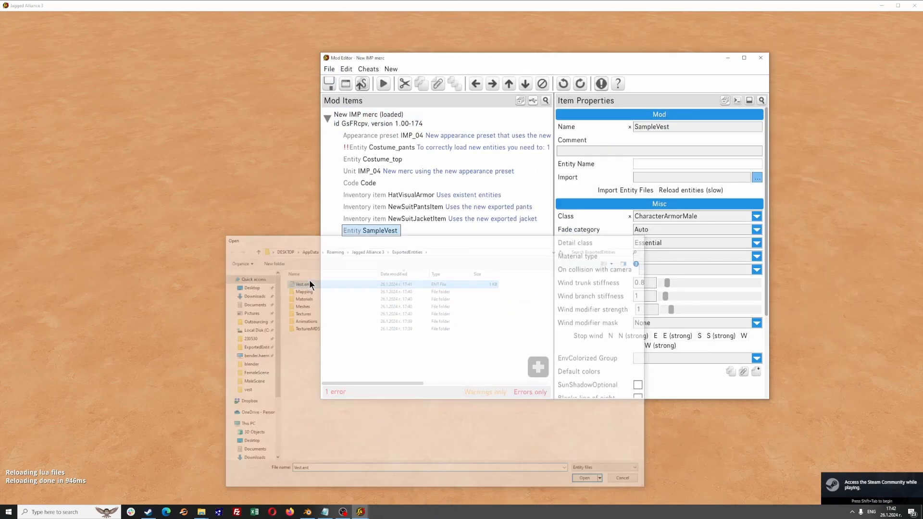
pyautogui.click(615, 192)
# Save the New IMP merc mod and reload its entities.
pyautogui.click(329, 84)
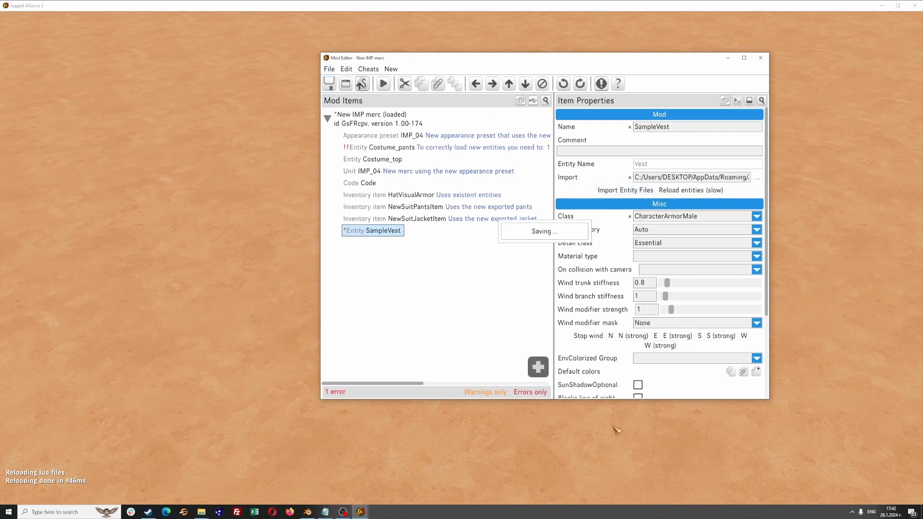
pyautogui.click(683, 191)
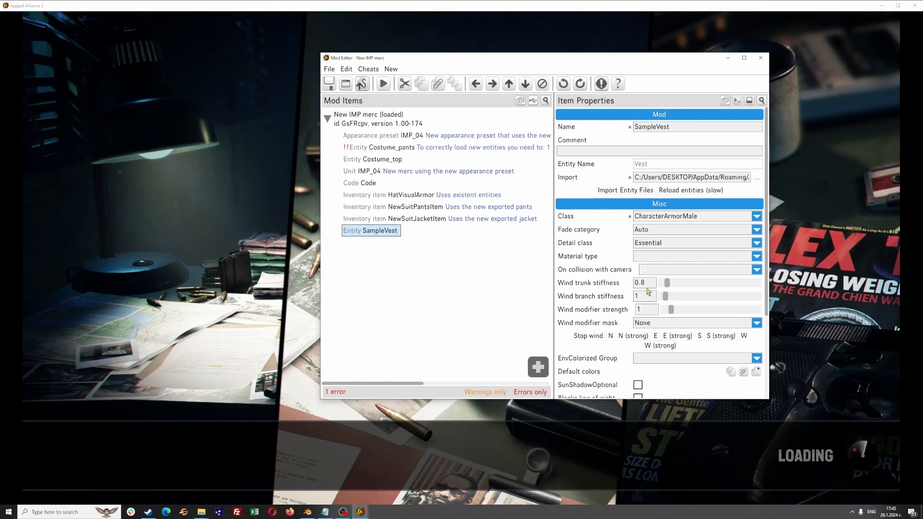
pyautogui.moveTo(442, 58); pyautogui.dragTo(595, 87)
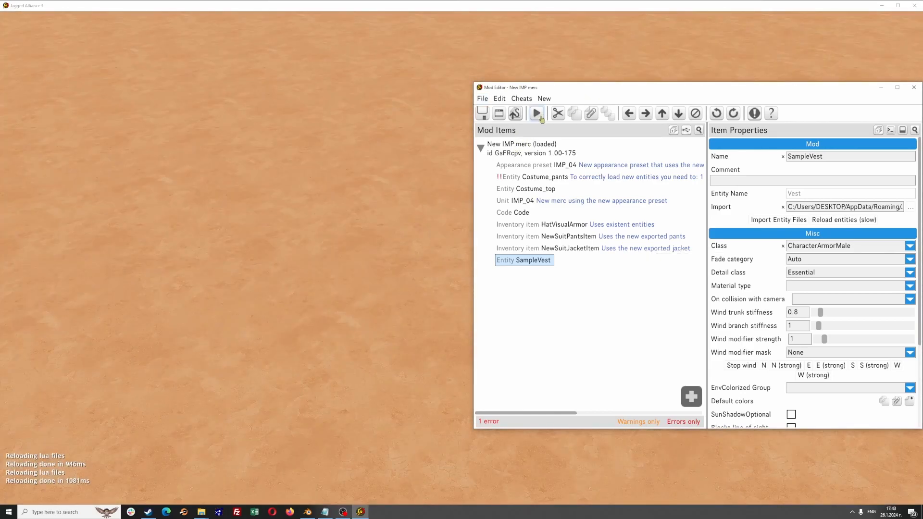
# Test the SampleVest entity on the game map and examine the placed vest from several angles.
pyautogui.moveTo(611, 90); pyautogui.dragTo(698, 189)
pyautogui.click(486, 226)
pyautogui.moveTo(529, 226); pyautogui.dragTo(538, 310, button='middle')
pyautogui.scroll(3, 487, 226)
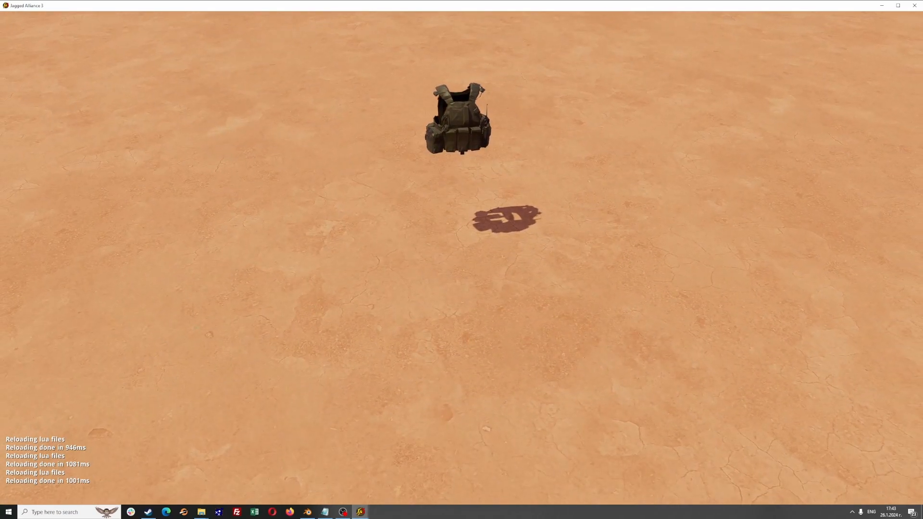
pyautogui.moveTo(592, 133); pyautogui.dragTo(669, 108, button='middle')
pyautogui.scroll(-5, 553, 241)
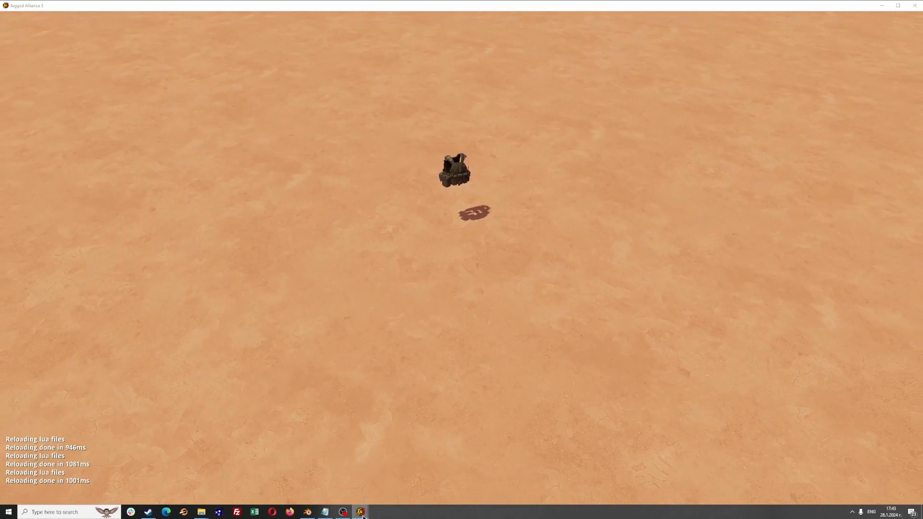
# Return to the mod editor and compare the IMP_04 appearance preset's part-to-class list with the class of the SampleVest entity.
pyautogui.moveTo(362, 513)
pyautogui.click(427, 491)
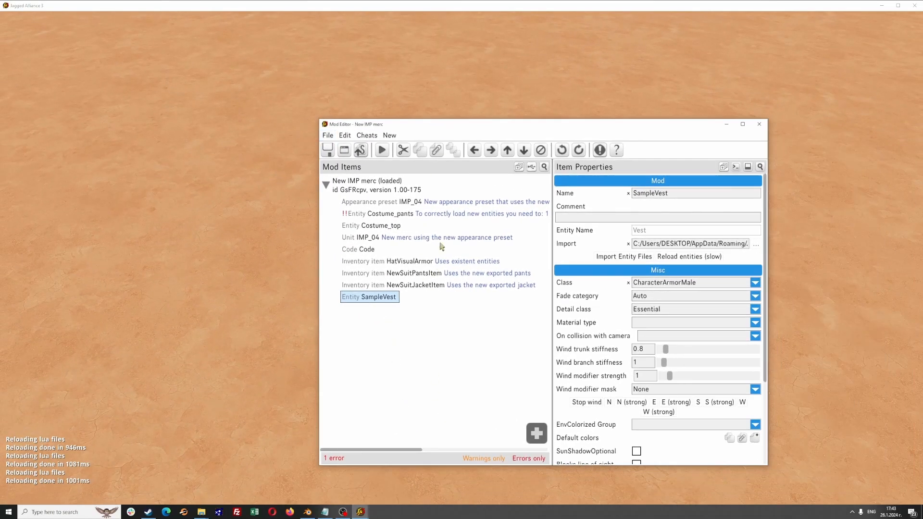
pyautogui.click(387, 205)
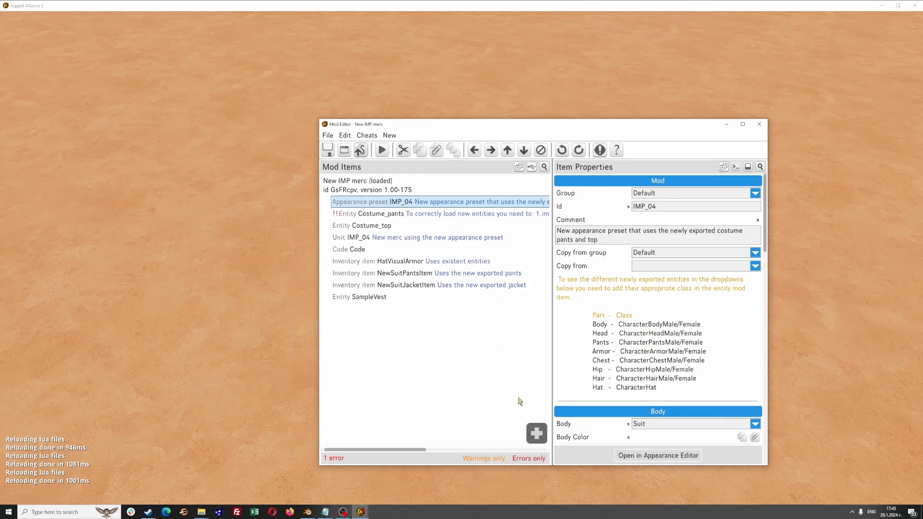
pyautogui.scroll(-2, 723, 231)
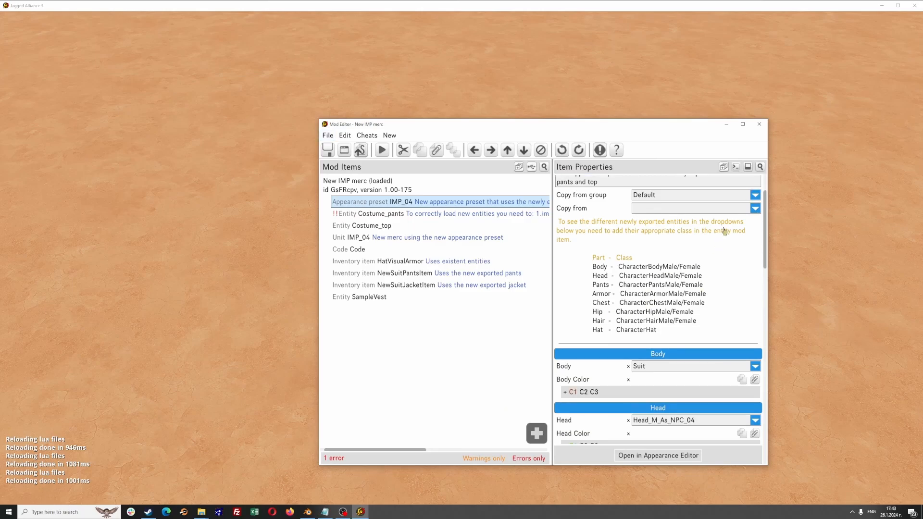
pyautogui.click(743, 124)
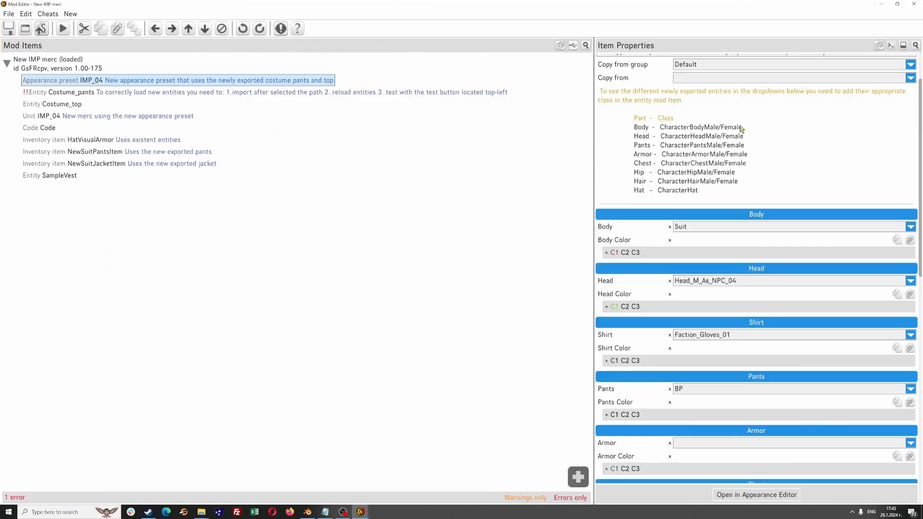
pyautogui.click(58, 175)
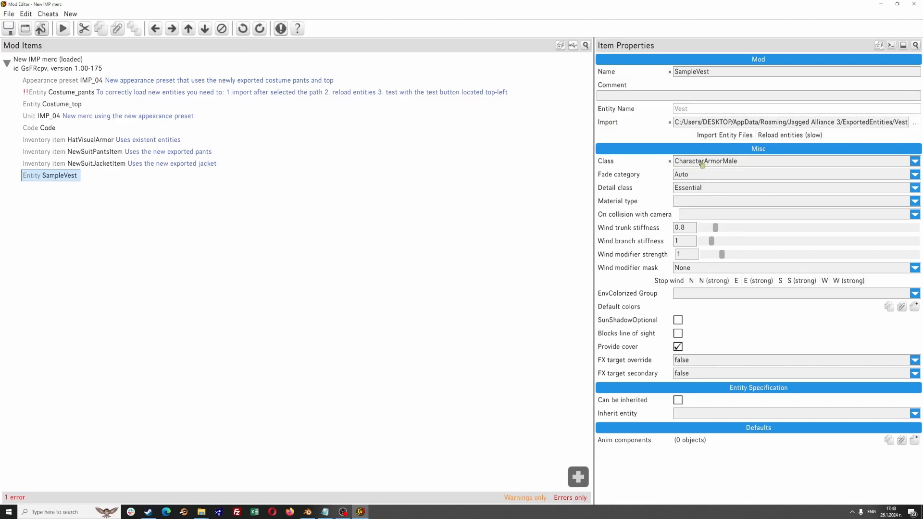
pyautogui.moveTo(270, 5); pyautogui.dragTo(577, 144)
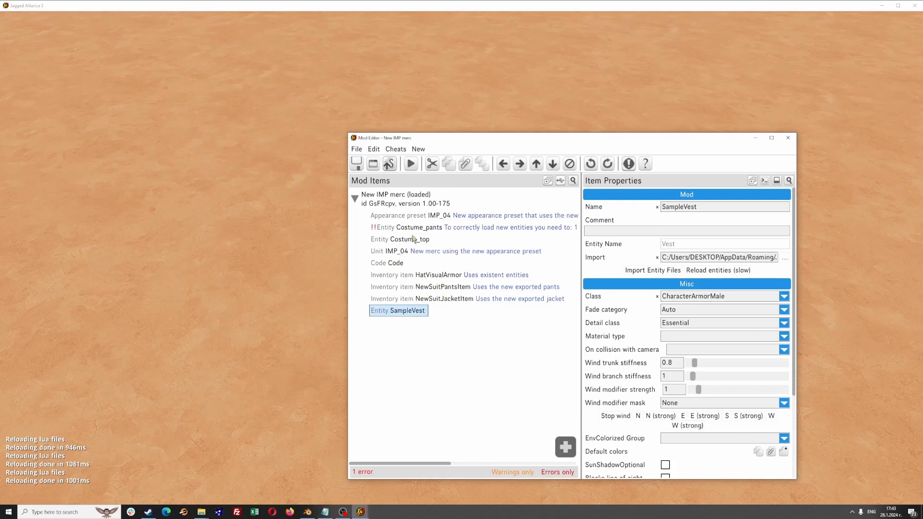
# Set the armor part of the IMP_04 appearance preset to Vest and save the mod.
pyautogui.click(424, 219)
pyautogui.scroll(-1, 710, 383)
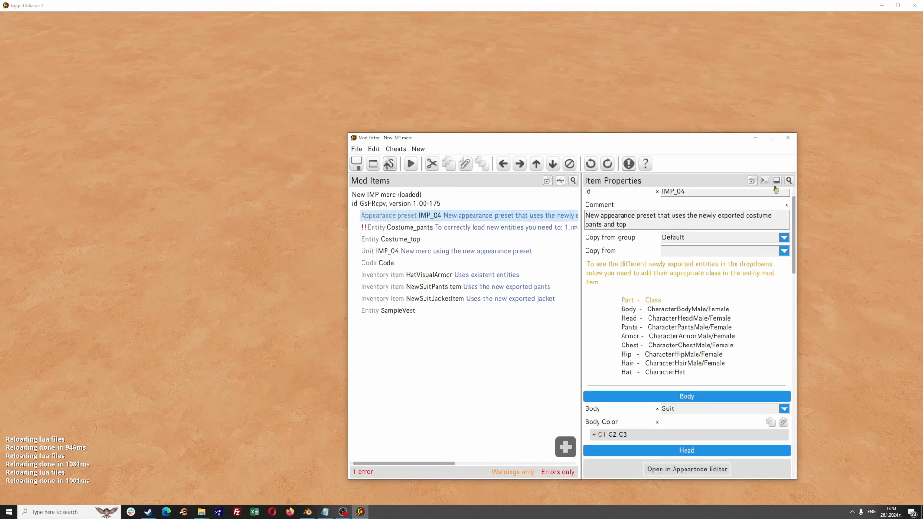
pyautogui.click(789, 180)
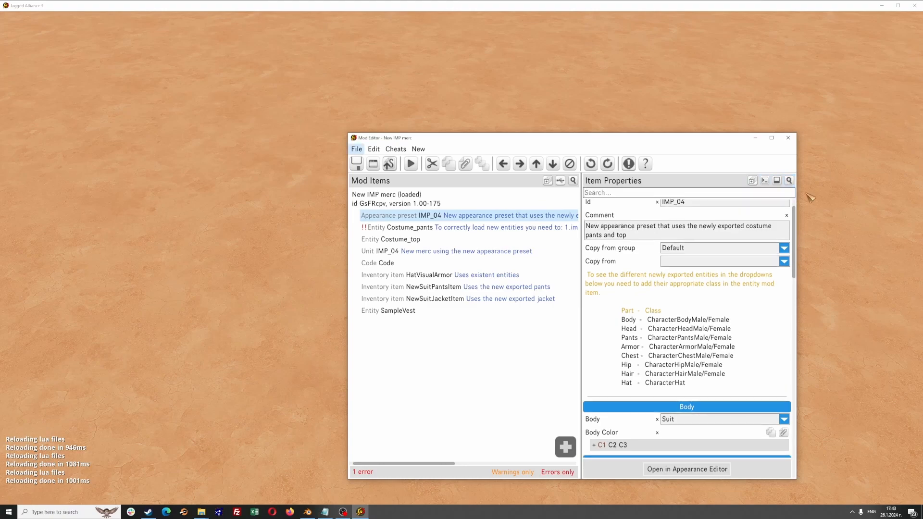
pyautogui.write('ves')
pyautogui.press('BackSpace')
pyautogui.press('BackSpace')
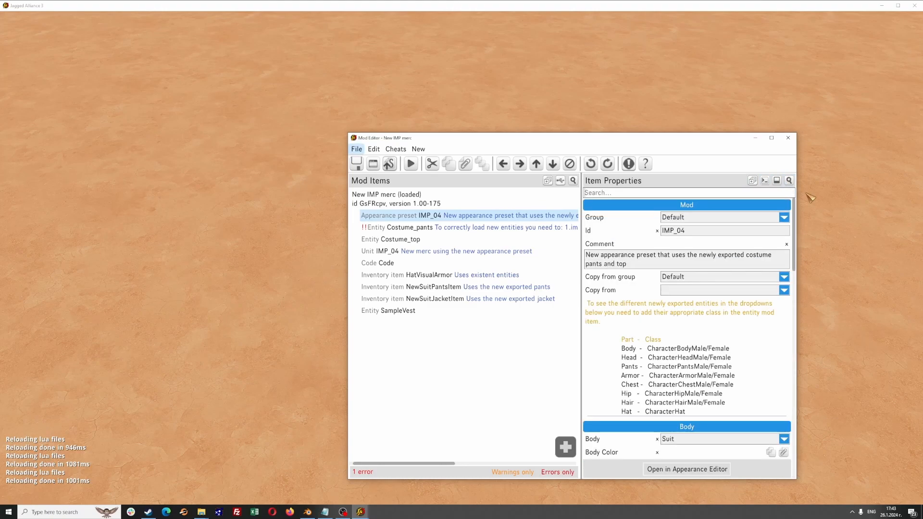
pyautogui.write('arm')
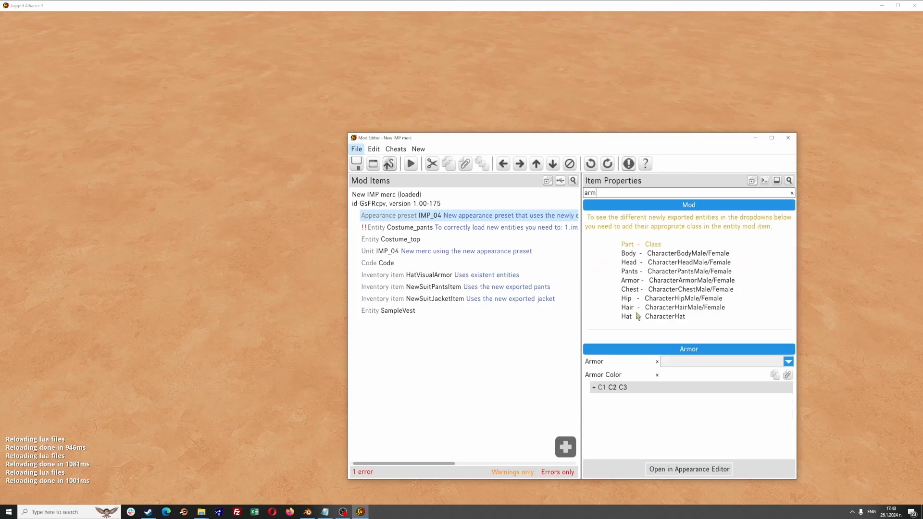
pyautogui.click(683, 362)
pyautogui.click(667, 412)
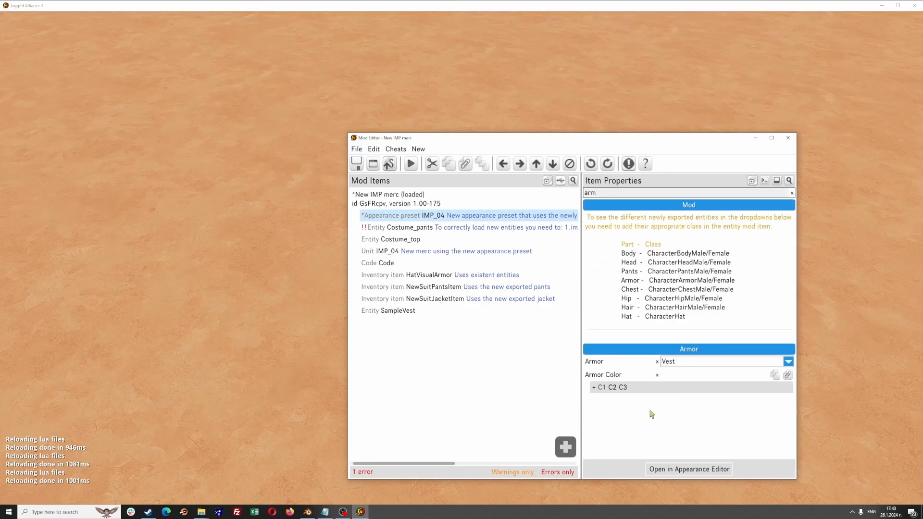
pyautogui.click(358, 164)
# Test the IMP_04 unit to spawn the merc on the game map, and dismiss the information message.
pyautogui.moveTo(452, 137); pyautogui.dragTo(654, 123)
pyautogui.click(590, 297)
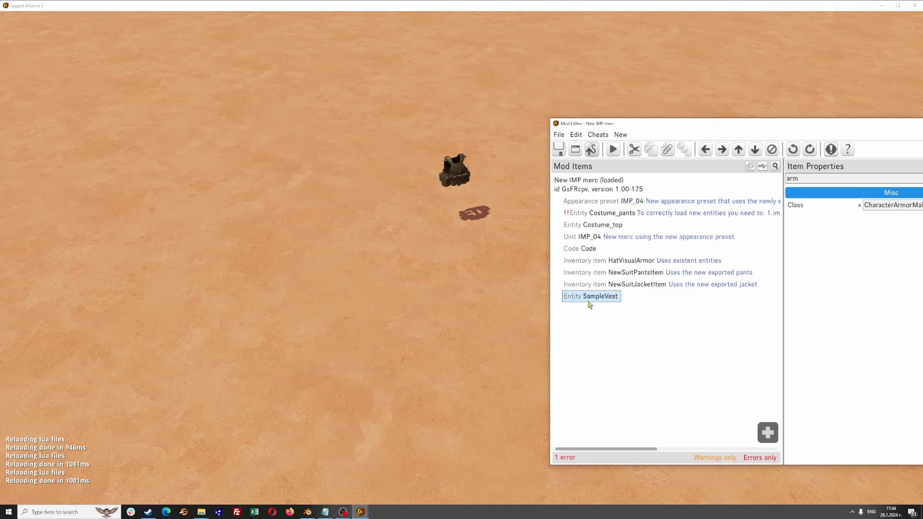
pyautogui.click(588, 239)
pyautogui.click(587, 204)
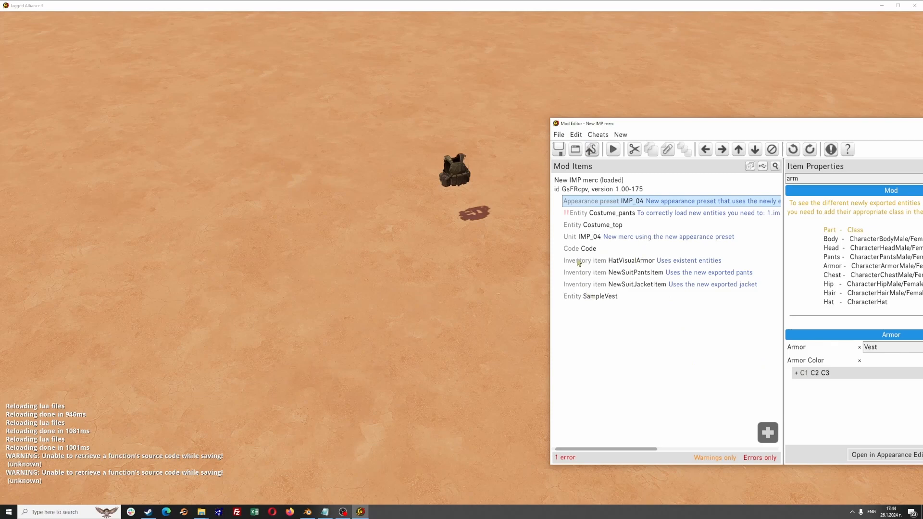
pyautogui.click(586, 243)
pyautogui.click(612, 152)
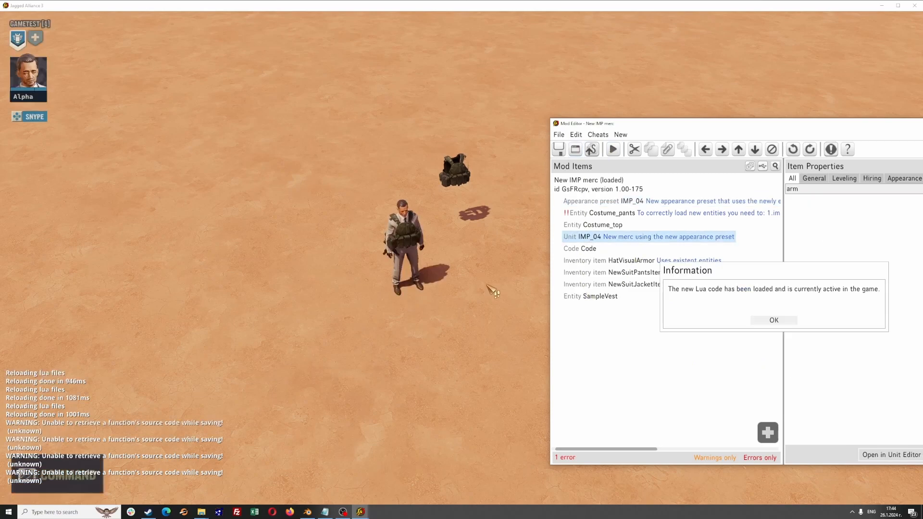
pyautogui.press('Return')
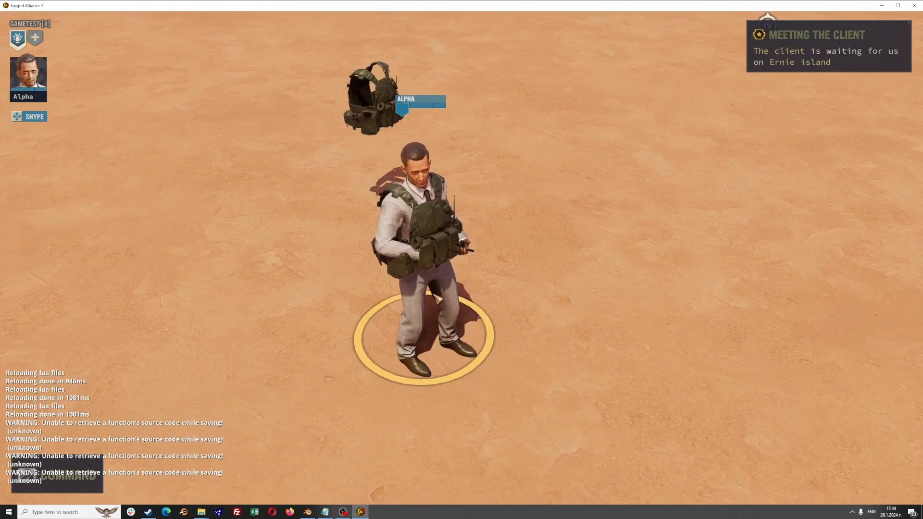
# Examine how the vest fits and moves on the spawned merc from different angles and distances.
pyautogui.scroll(1, 476, 315)
pyautogui.press('q')
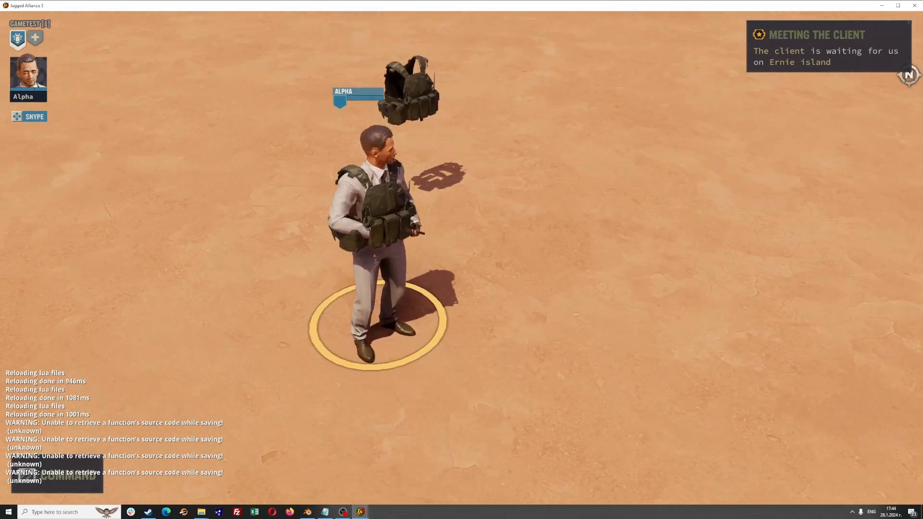
pyautogui.scroll(-2, 437, 308)
pyautogui.press('e')
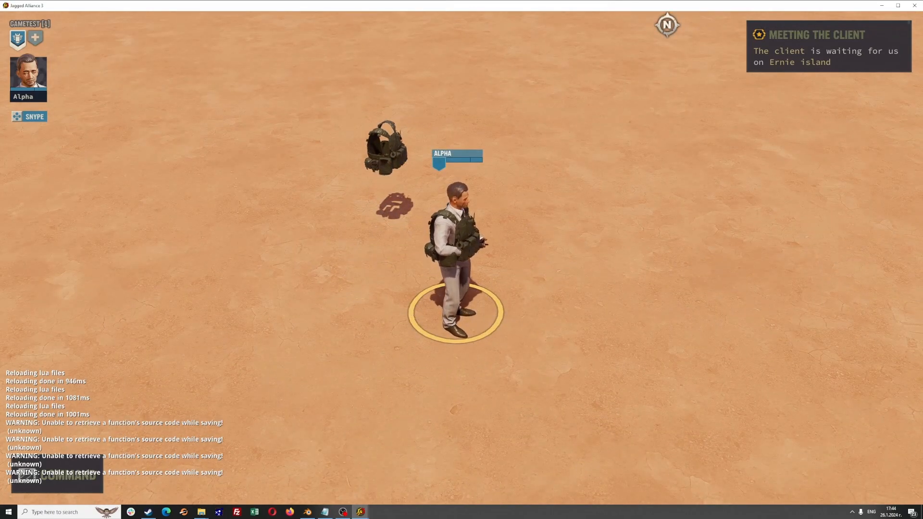
pyautogui.press('q')
pyautogui.press('e')
pyautogui.scroll(-1, 528, 327)
pyautogui.moveTo(527, 327); pyautogui.dragTo(825, 283, button='middle')
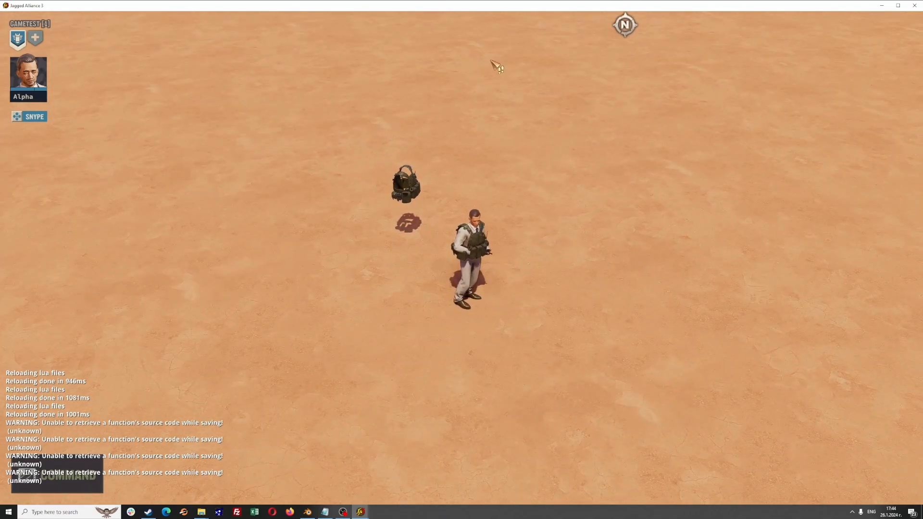
pyautogui.moveTo(600, 167); pyautogui.dragTo(591, 276, button='middle')
pyautogui.scroll(2, 513, 194)
pyautogui.moveTo(466, 262); pyautogui.dragTo(482, 288, button='middle')
pyautogui.scroll(-3, 472, 270)
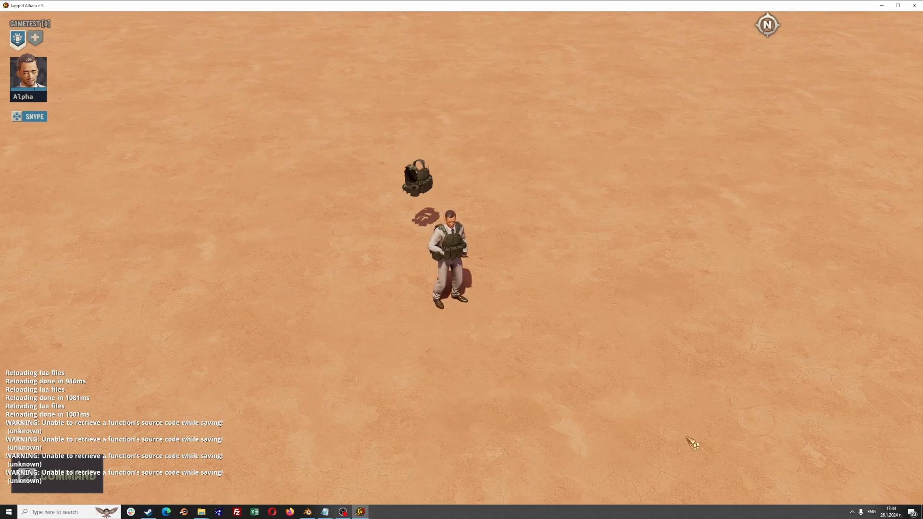
pyautogui.moveTo(677, 440); pyautogui.dragTo(718, 380, button='middle')
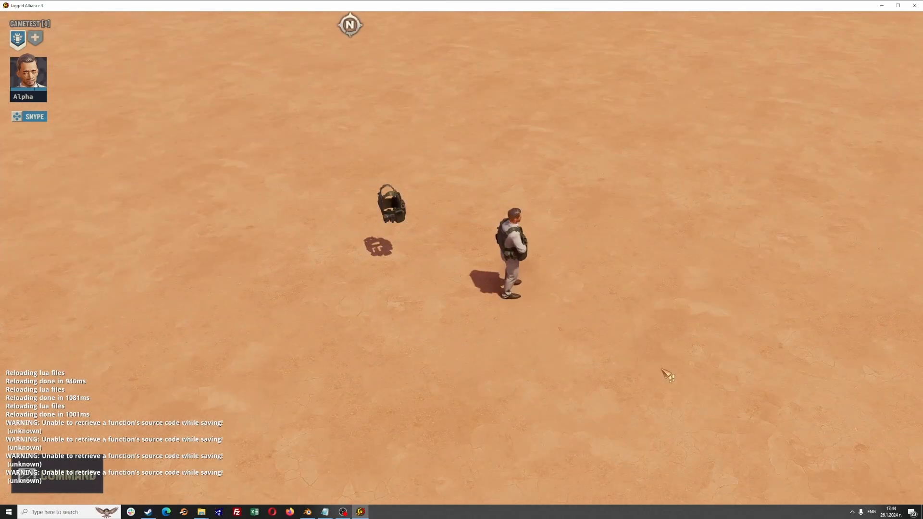